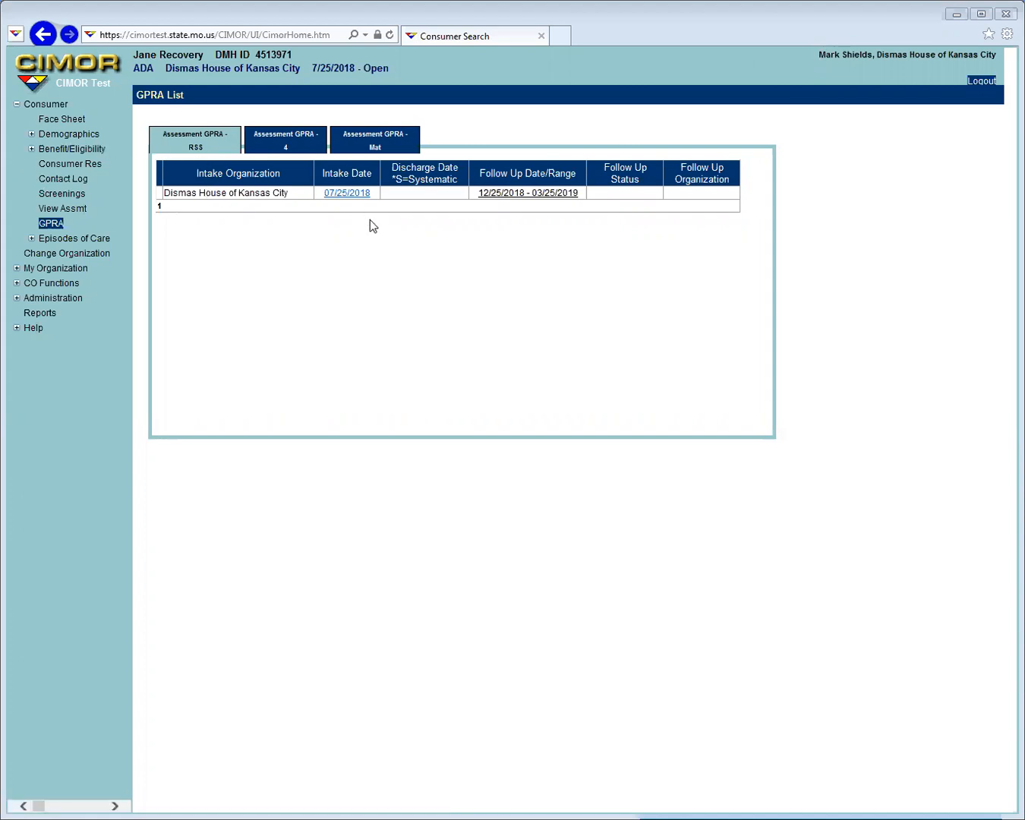
# - Select the found consumer's record and list all programs under the consumer's episode of care
pyautogui.click(43, 110)
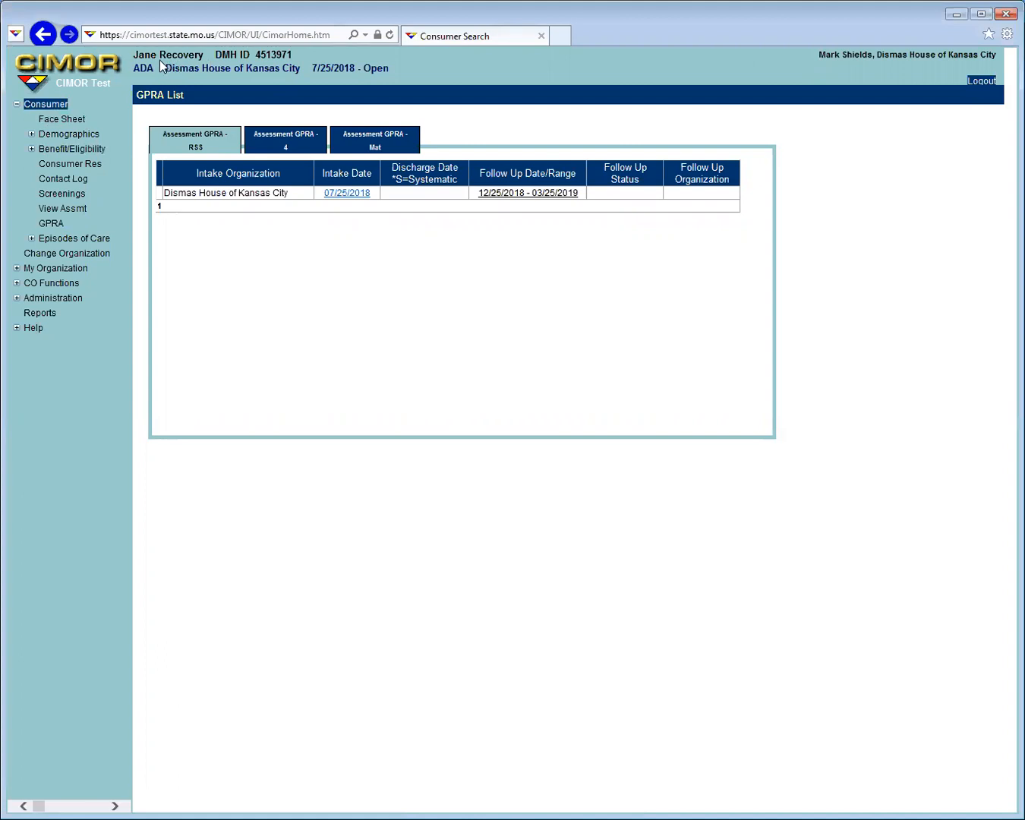
pyautogui.click(47, 110)
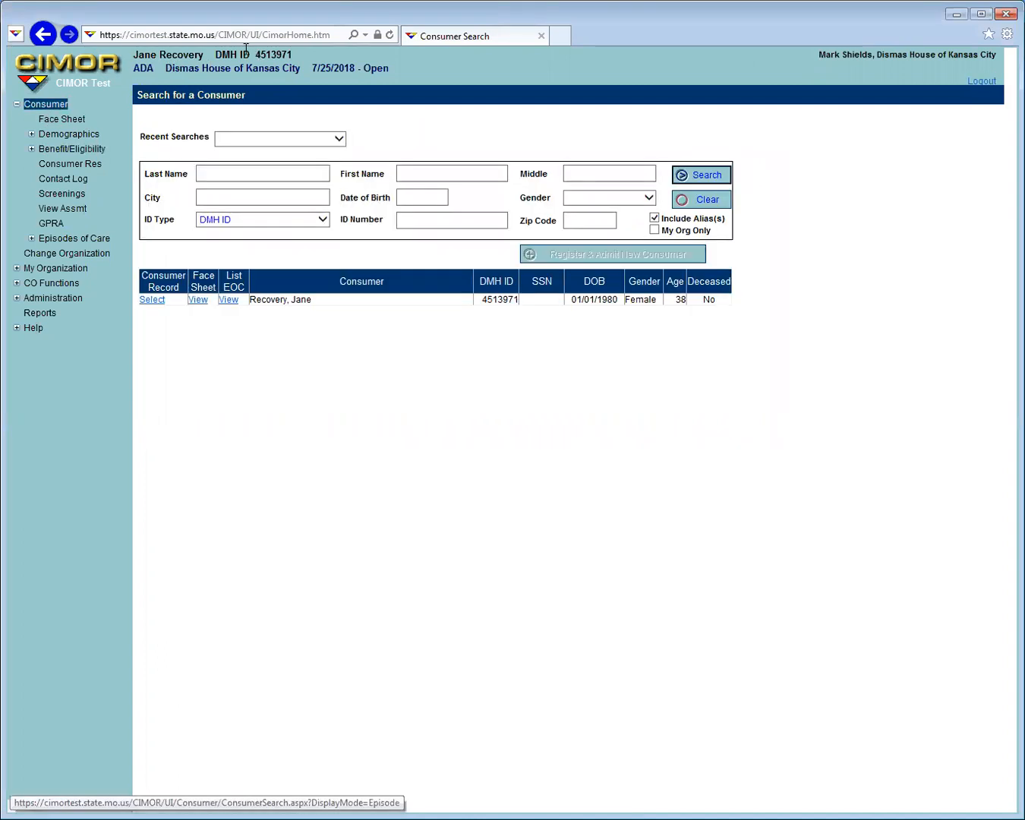
pyautogui.click(156, 300)
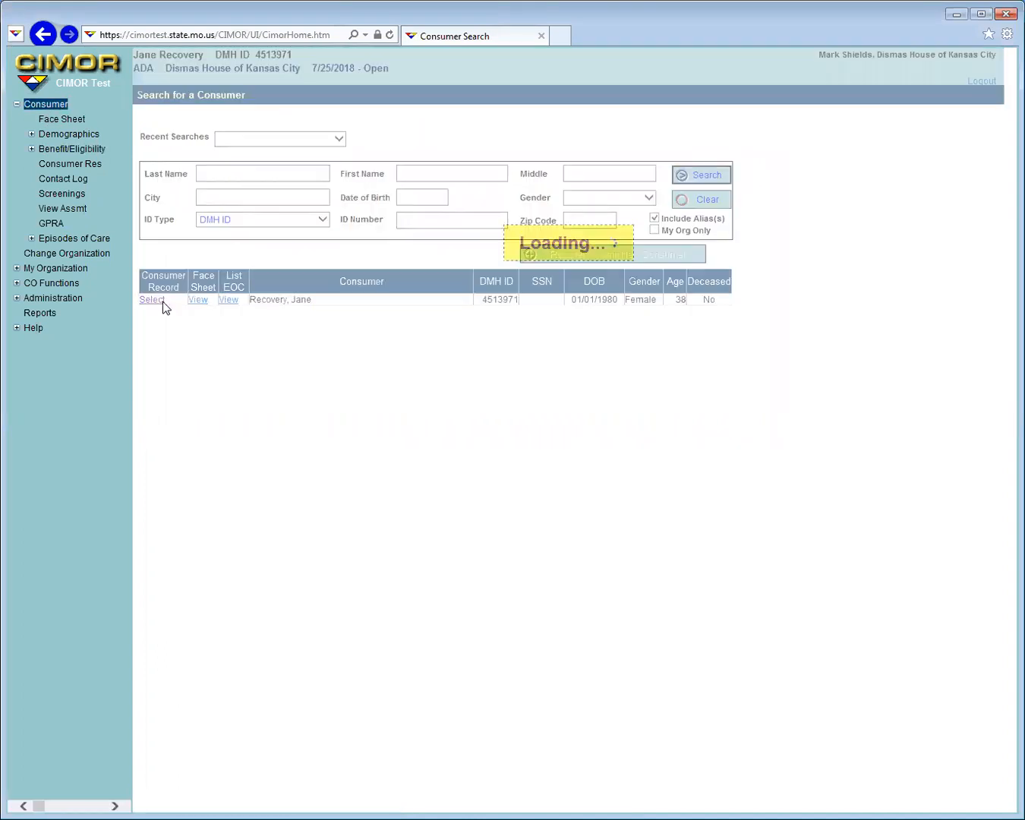
pyautogui.click(52, 239)
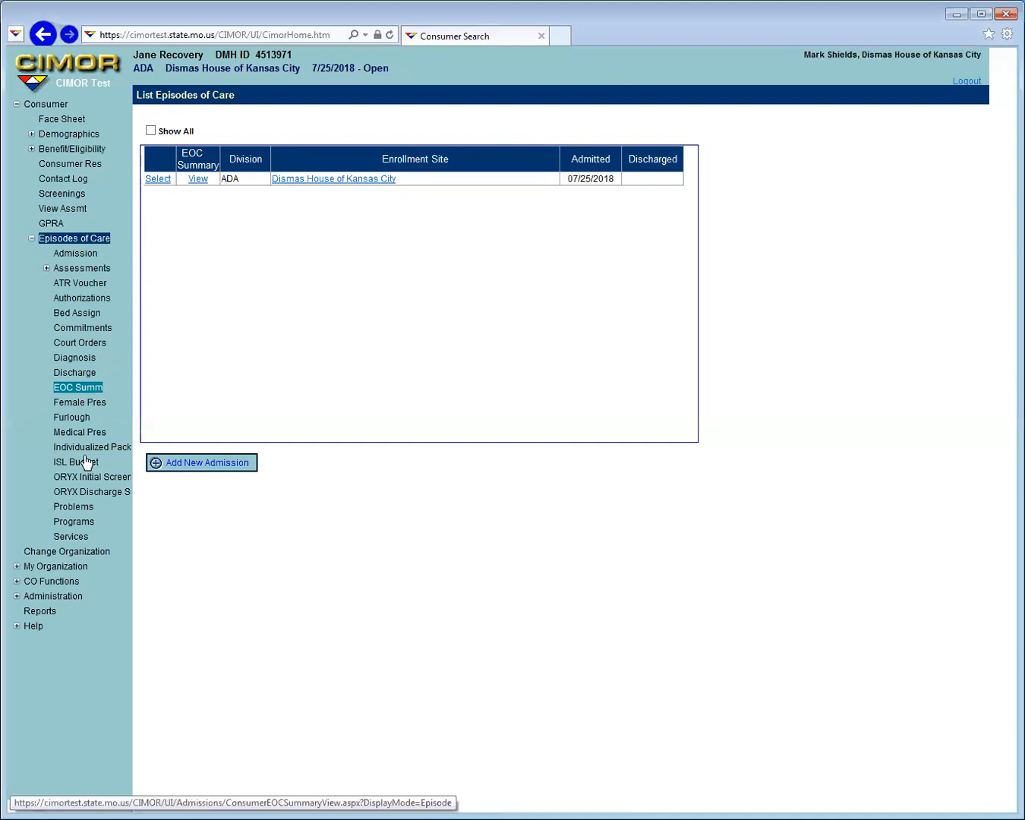
pyautogui.click(76, 530)
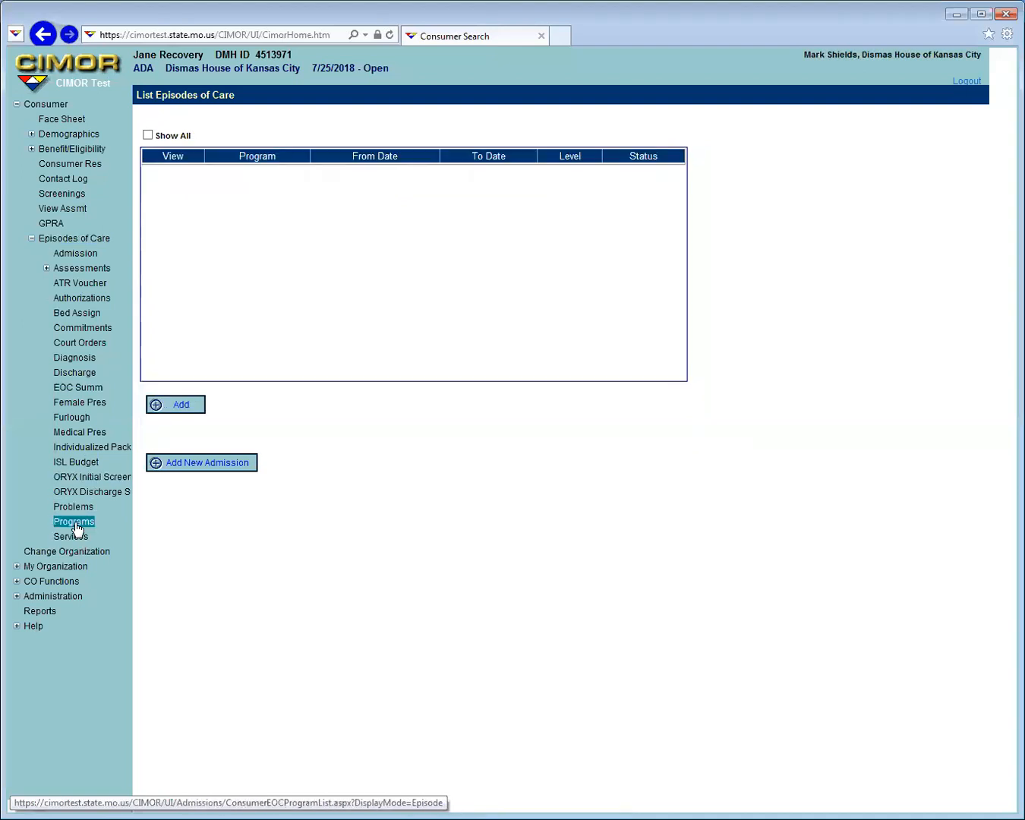
pyautogui.click(147, 136)
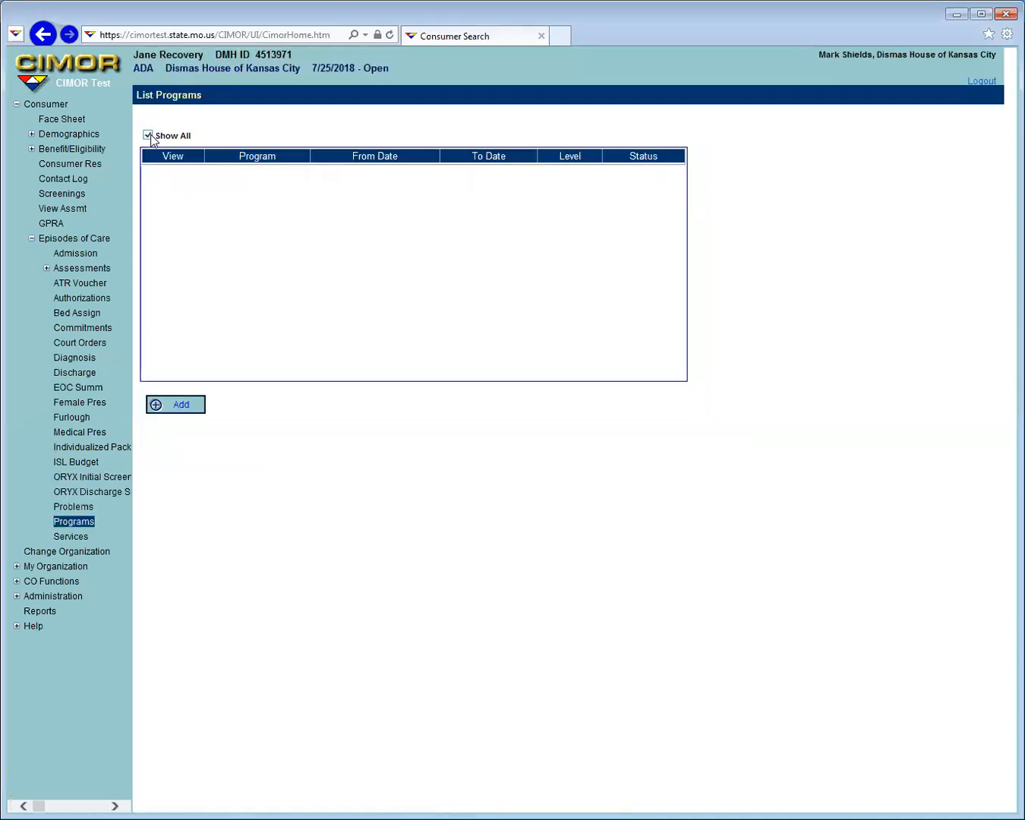
# - Start a new program entry for the ADA Recovery Support Access Program, beginning 7-25-2018 at 8:00 am
pyautogui.click(193, 407)
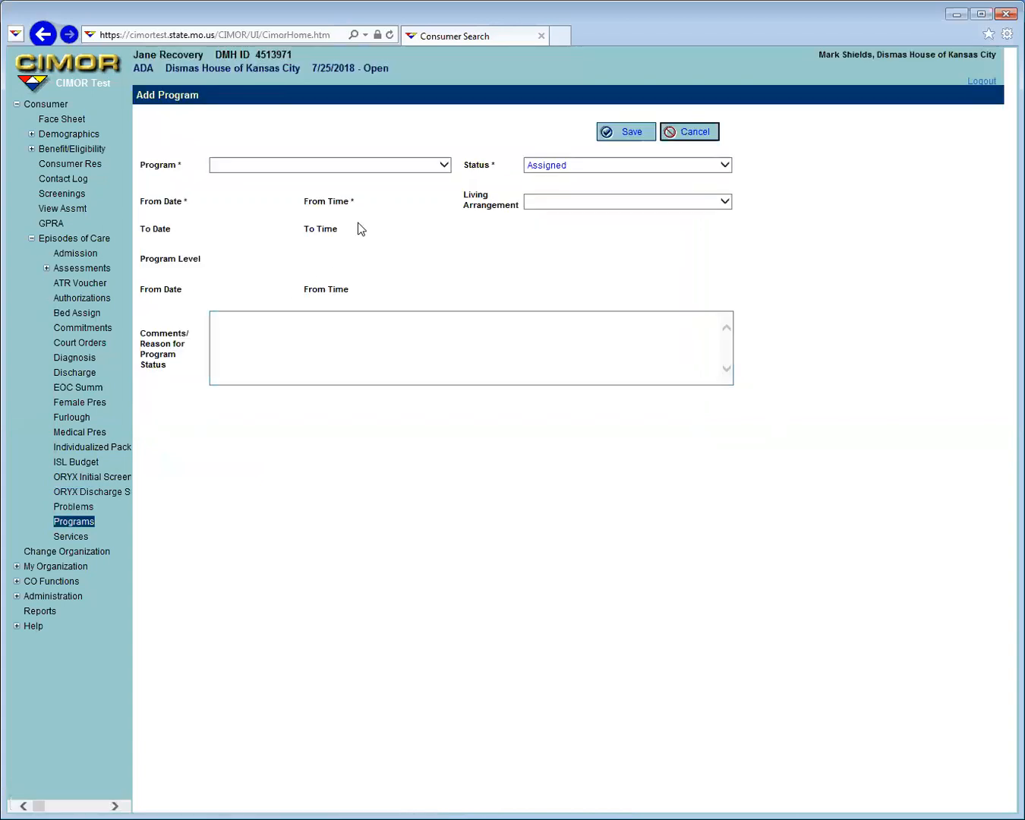
pyautogui.click(375, 165)
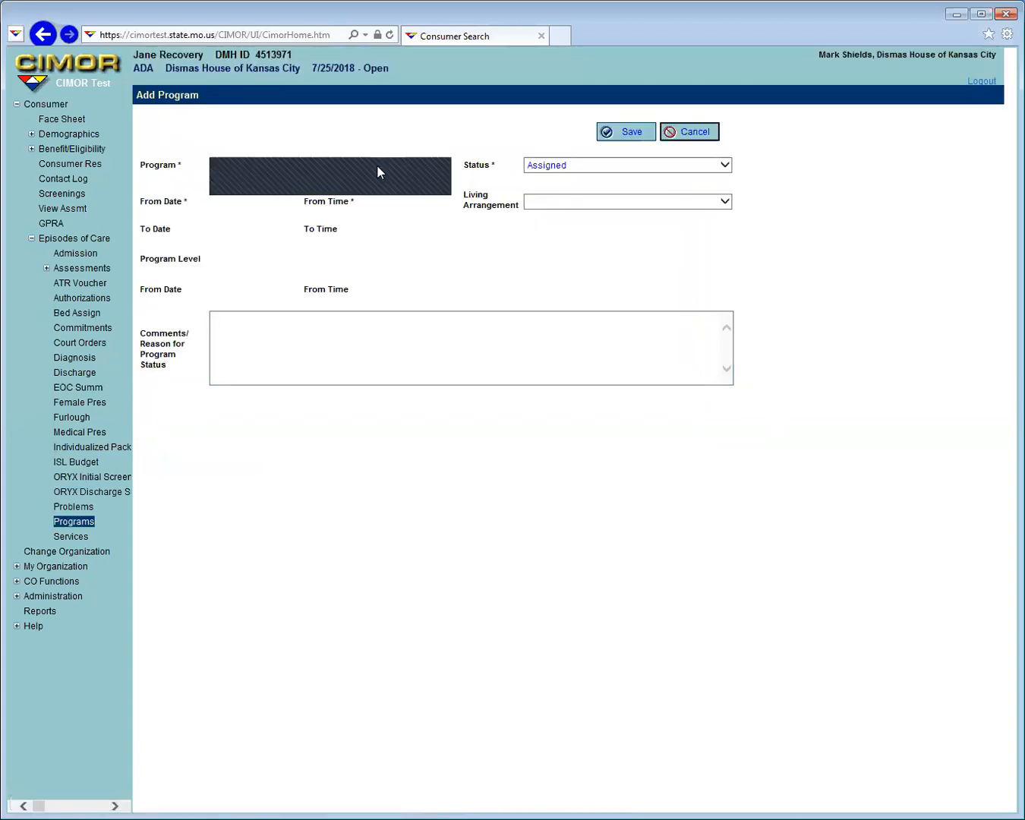
pyautogui.click(370, 177)
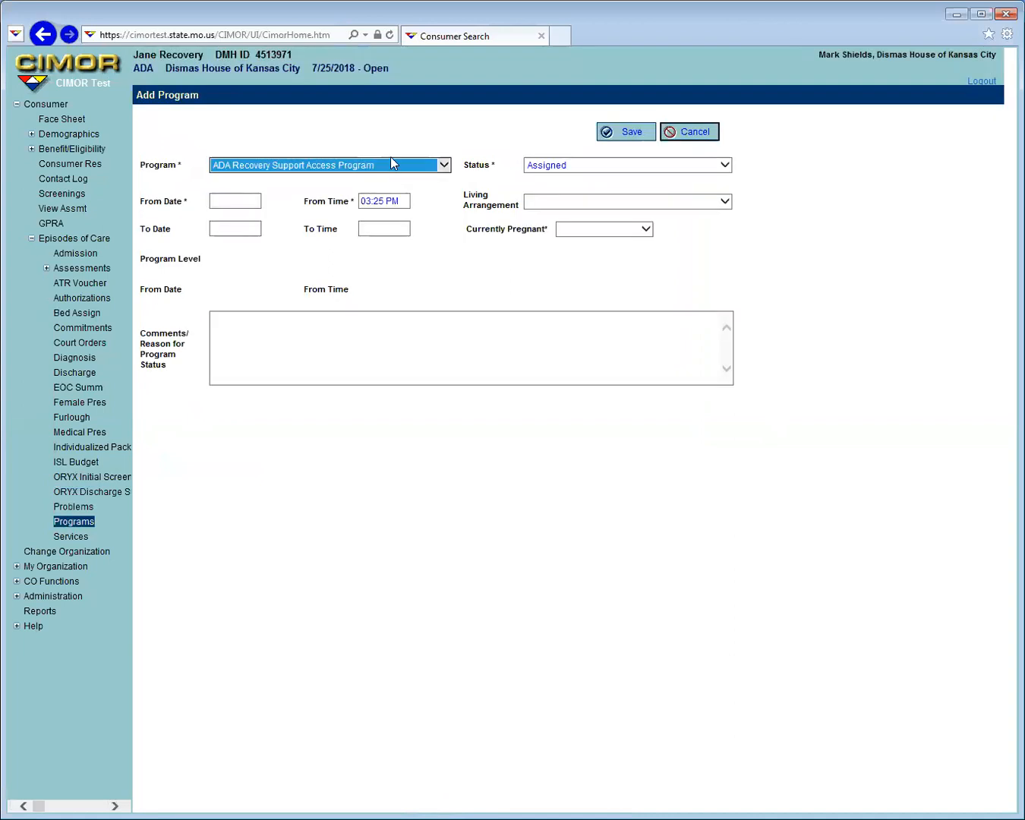
pyautogui.click(228, 203)
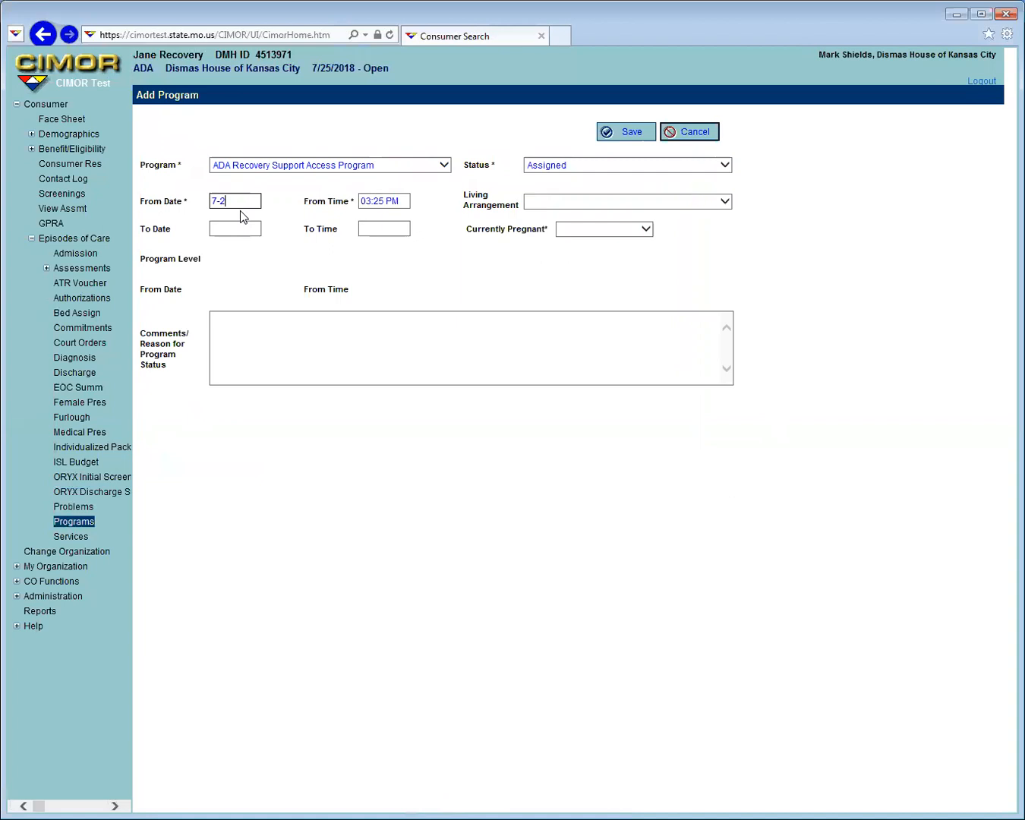
pyautogui.write('8')
pyautogui.click(402, 204)
pyautogui.moveTo(400, 201); pyautogui.dragTo(354, 198)
pyautogui.write('8:00 am')
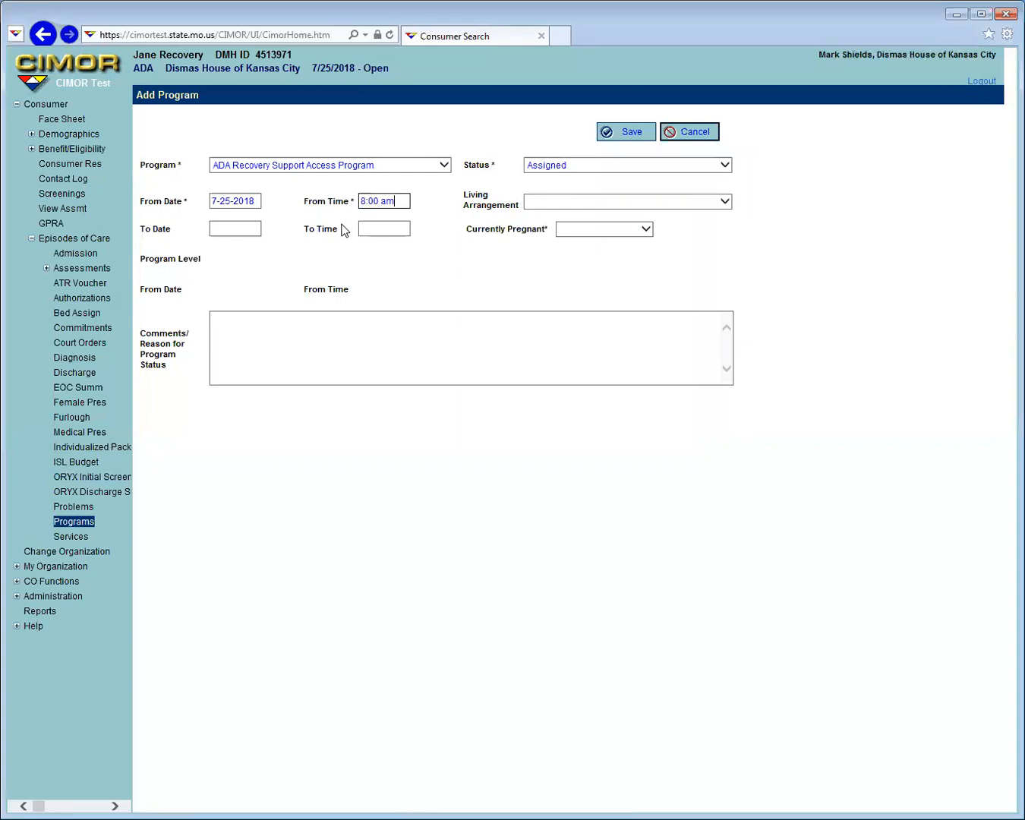
# - Set the living arrangement to 18 & > with Other and Currently Pregnant to No, and save the program
pyautogui.click(593, 202)
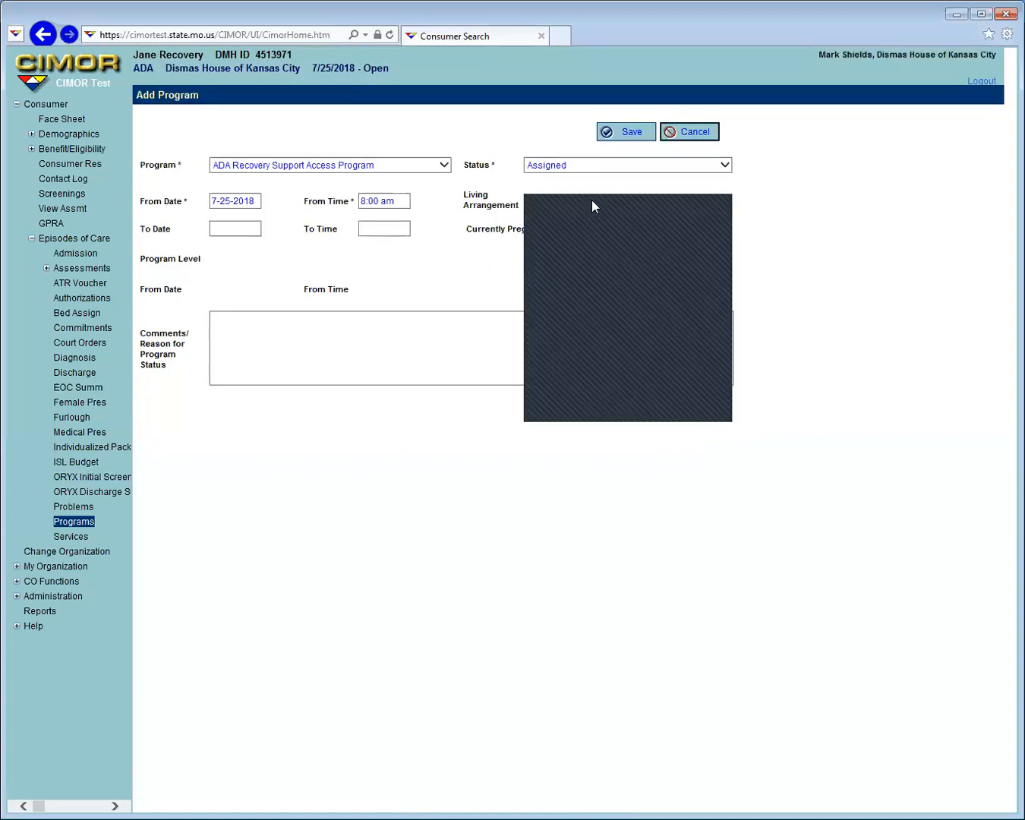
pyautogui.click(588, 292)
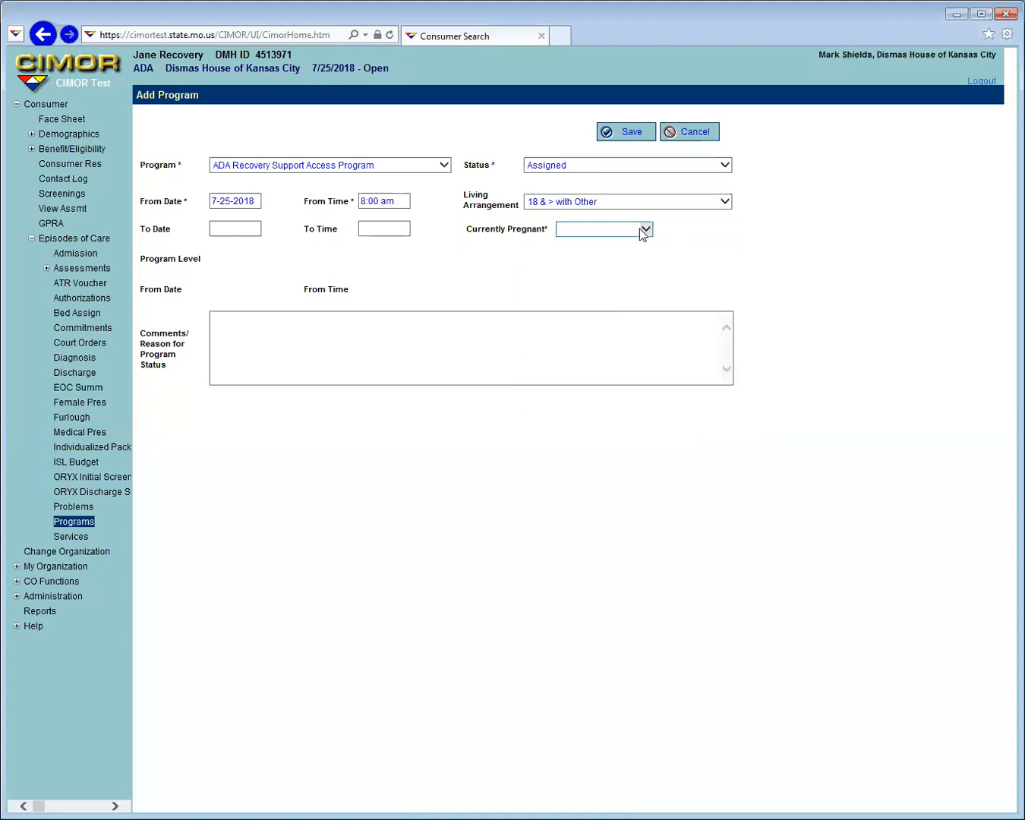
pyautogui.click(615, 232)
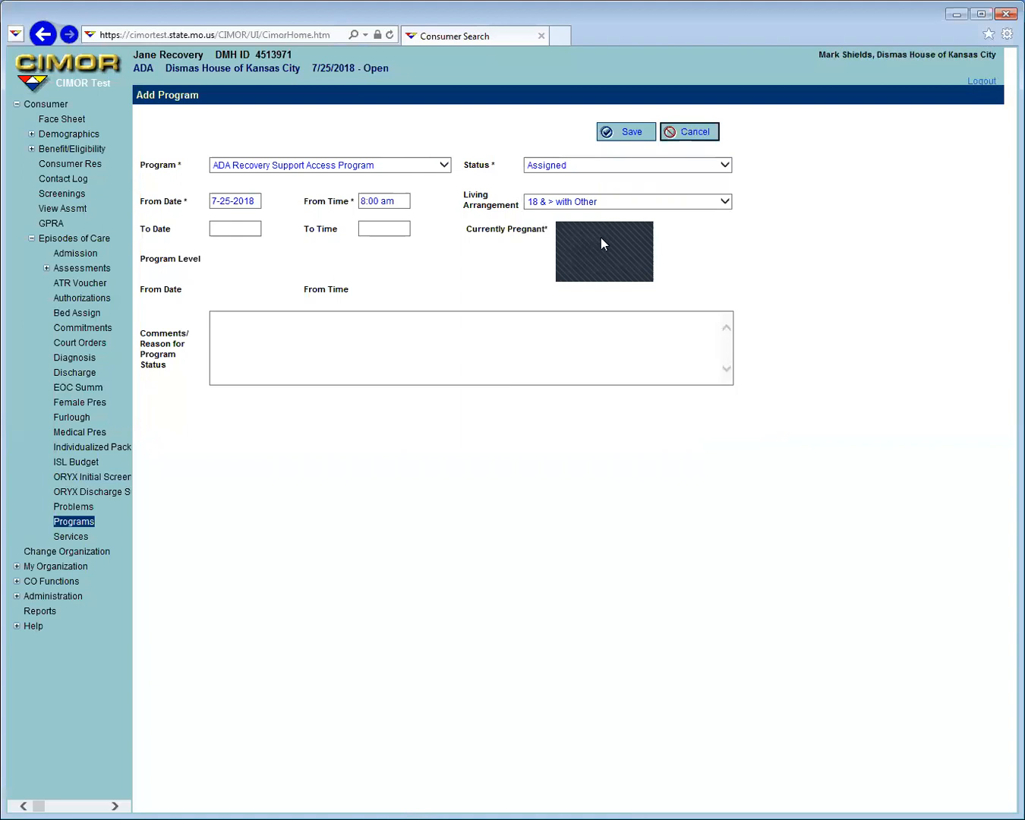
pyautogui.click(601, 240)
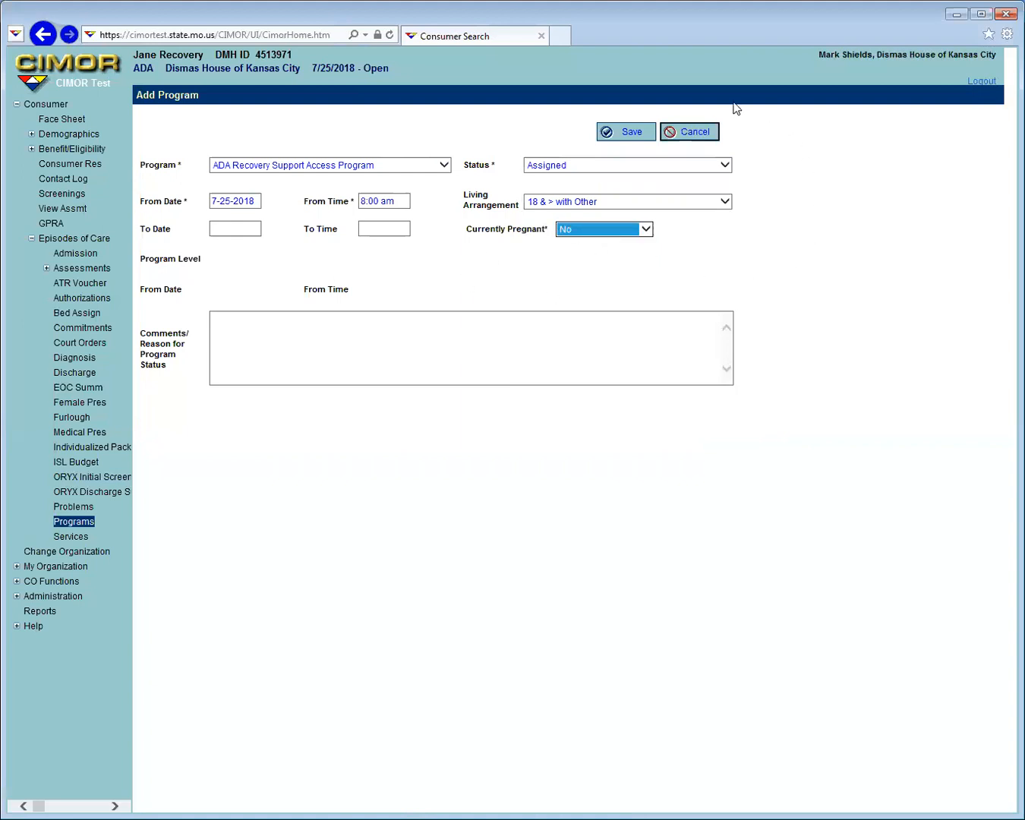
pyautogui.click(633, 132)
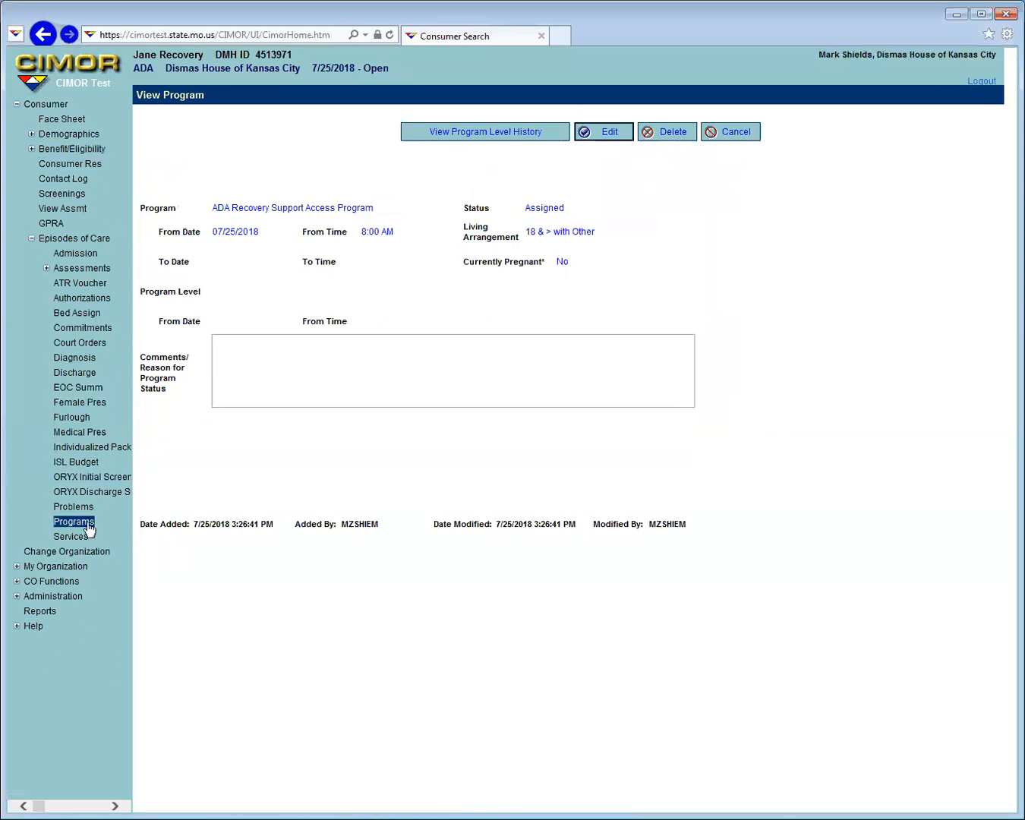
# - Start a Recovery Coordination voucher in the consumer's ATR vouchers with the contract service RSSRCR Recovery Coordination 1 Month
pyautogui.click(79, 284)
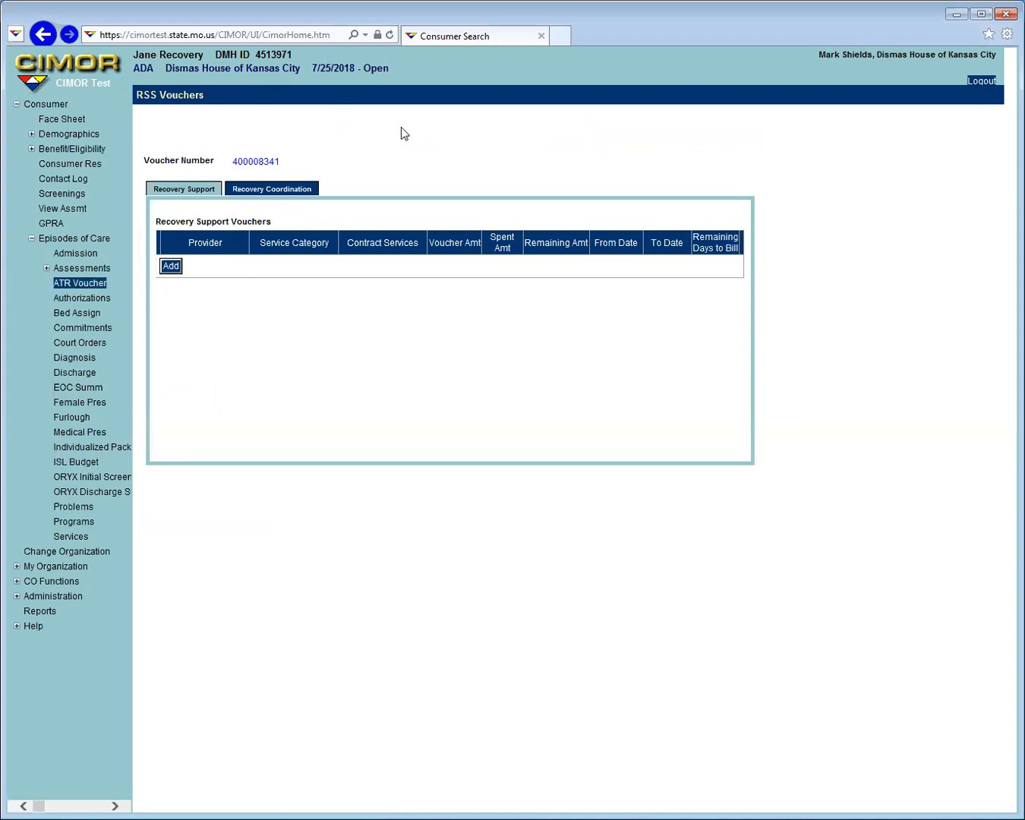
pyautogui.click(264, 194)
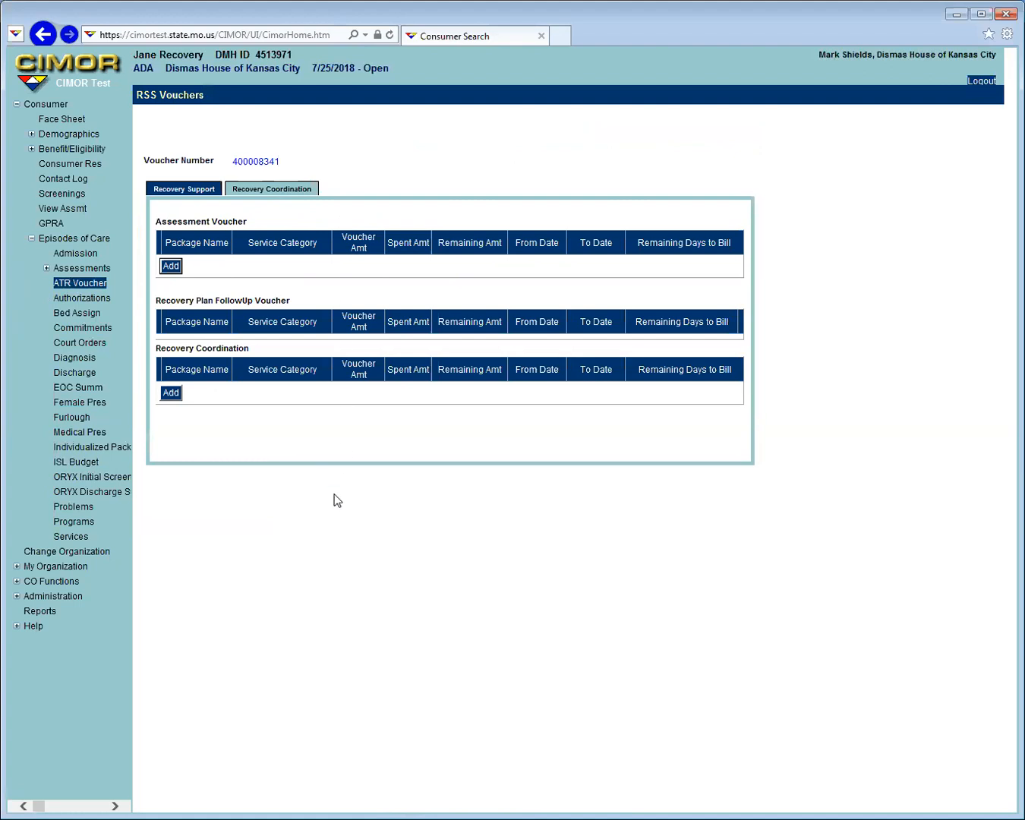
pyautogui.click(171, 393)
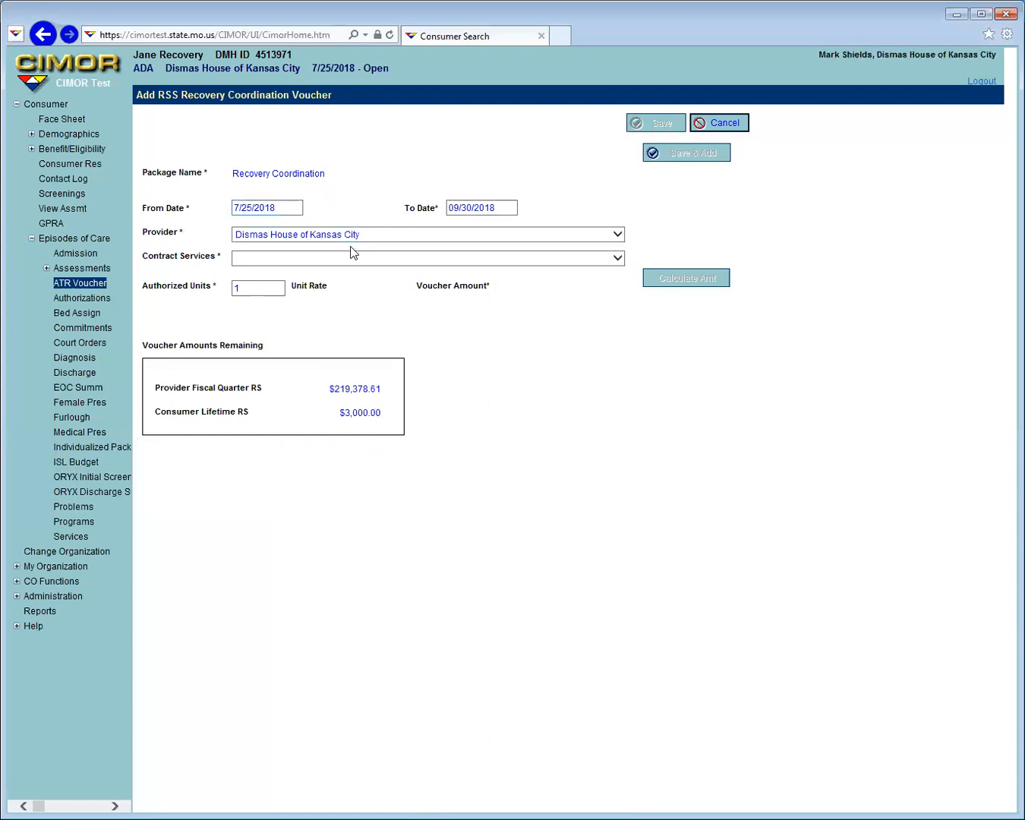
pyautogui.click(283, 255)
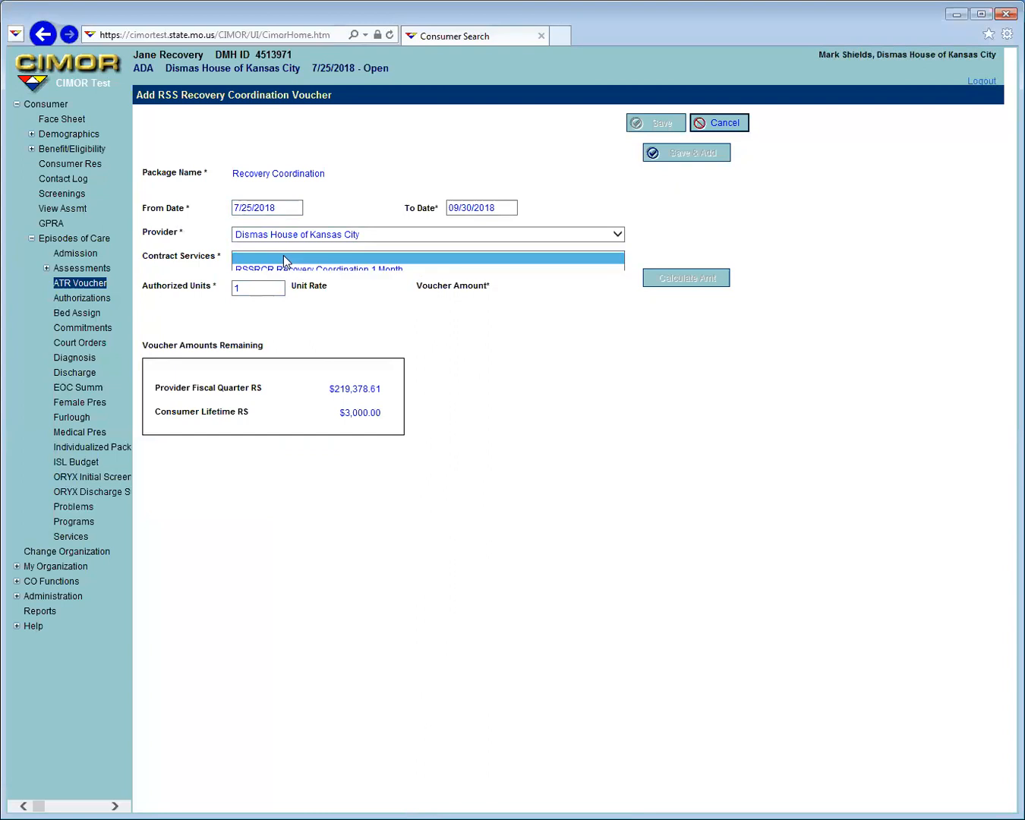
pyautogui.click(297, 278)
# - Set the voucher's authorized units to 2, calculate its amount, and save it before returning to the voucher list
pyautogui.click(263, 288)
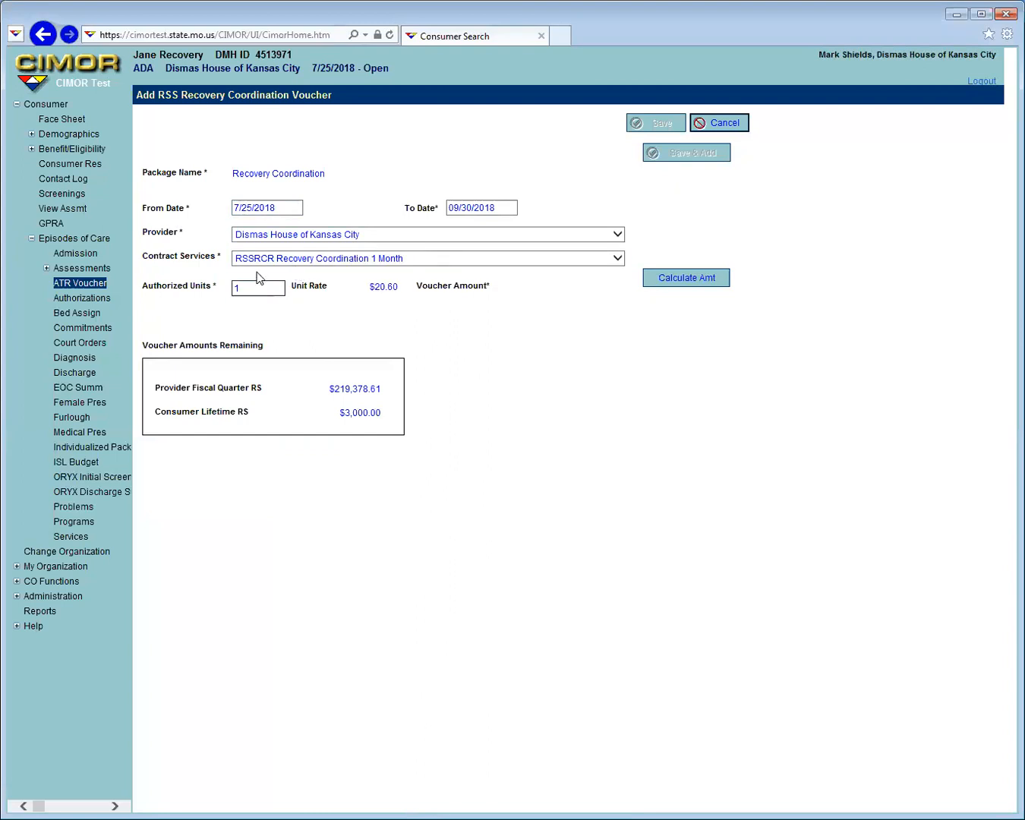
pyautogui.press('BackSpace')
pyautogui.write('2')
pyautogui.click(686, 279)
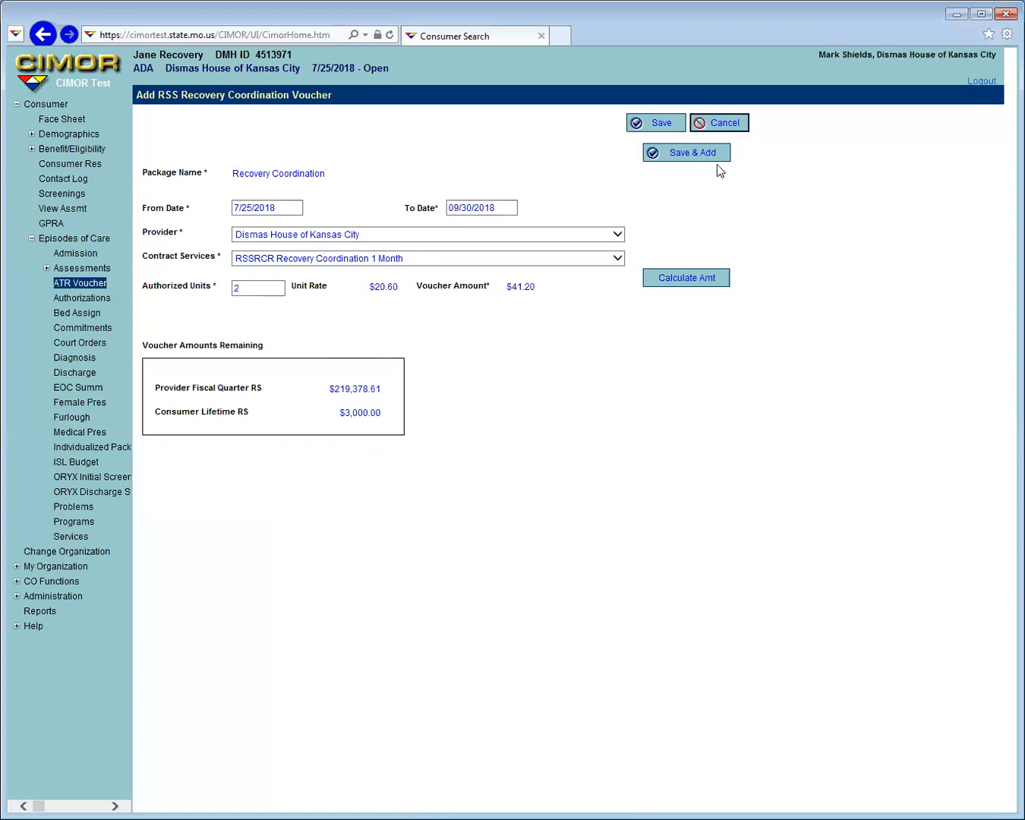
pyautogui.click(690, 154)
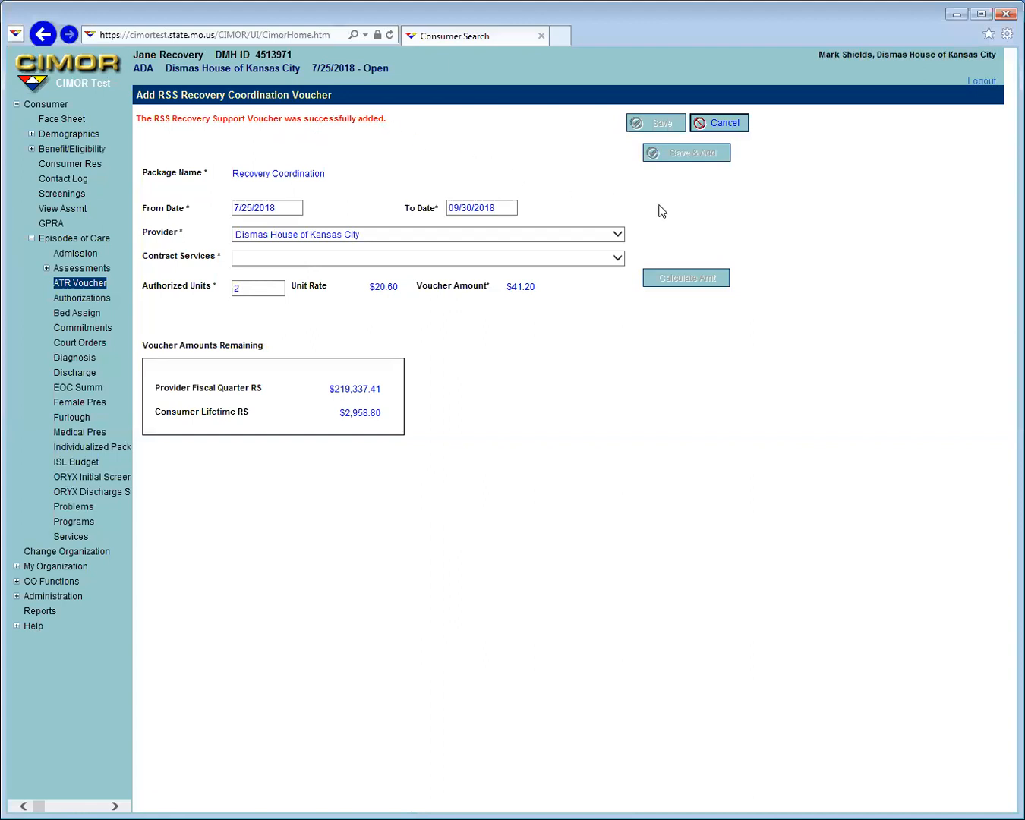
pyautogui.click(732, 128)
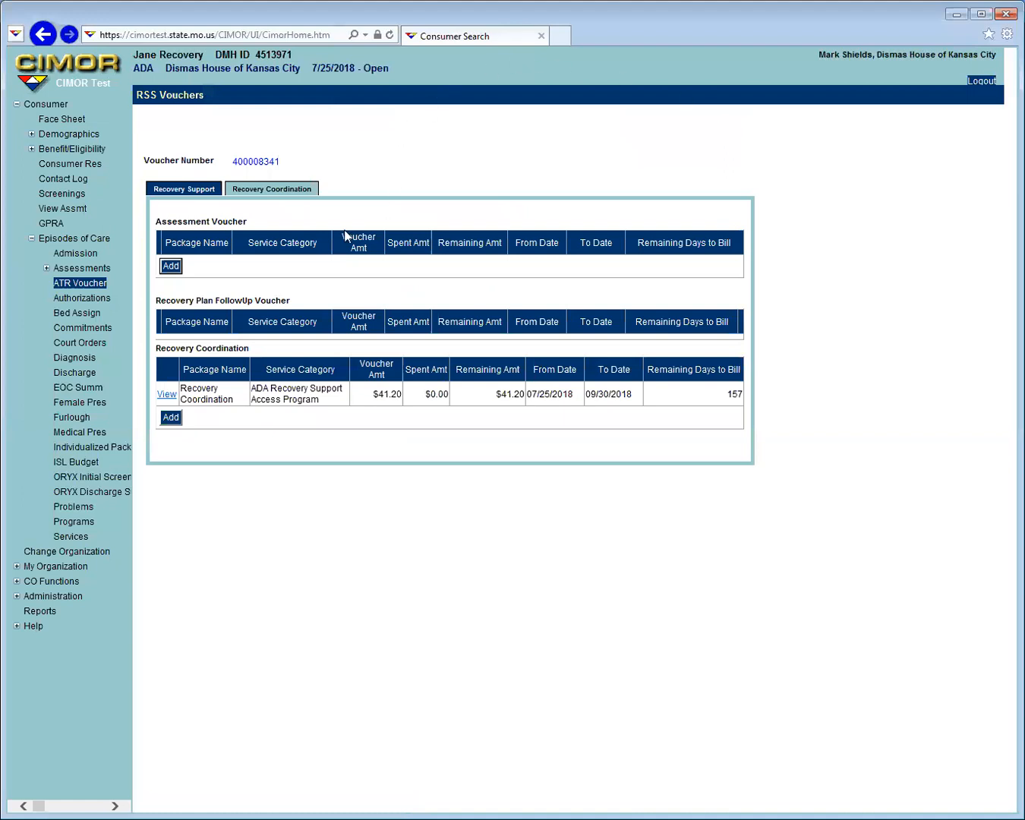
# - Add and save an Assessment voucher for RSSA Full Assessment 1 Session(s), and return to the voucher list
pyautogui.click(171, 266)
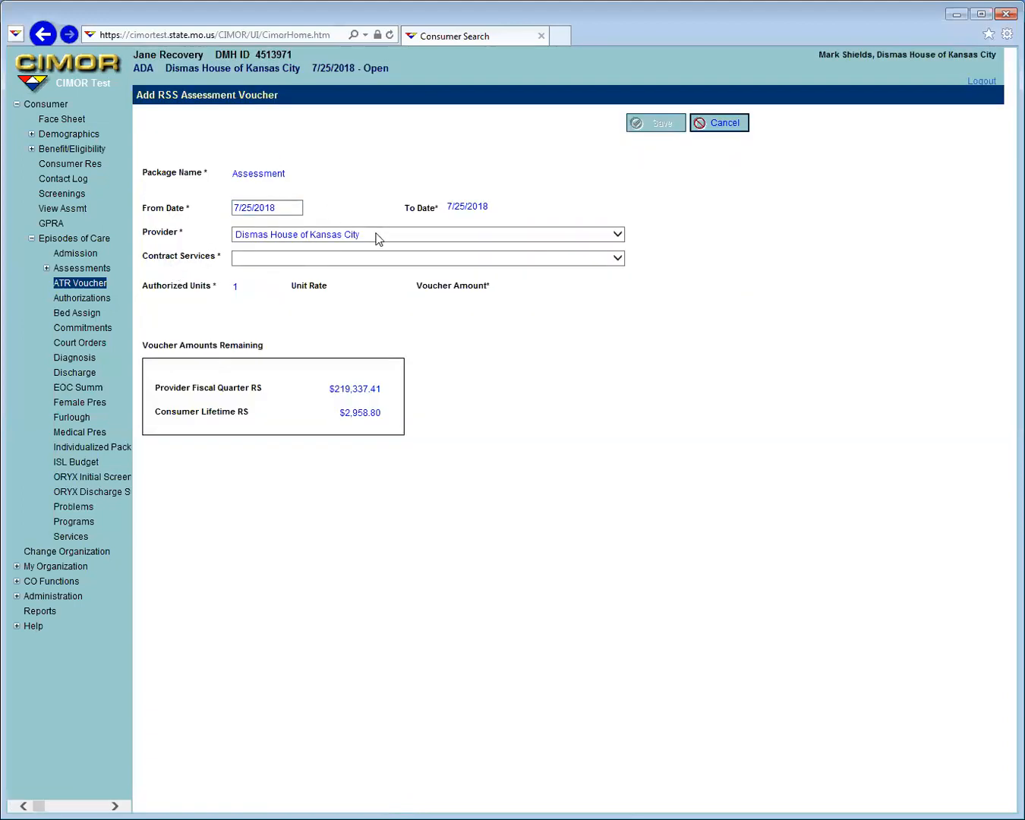
pyautogui.click(381, 258)
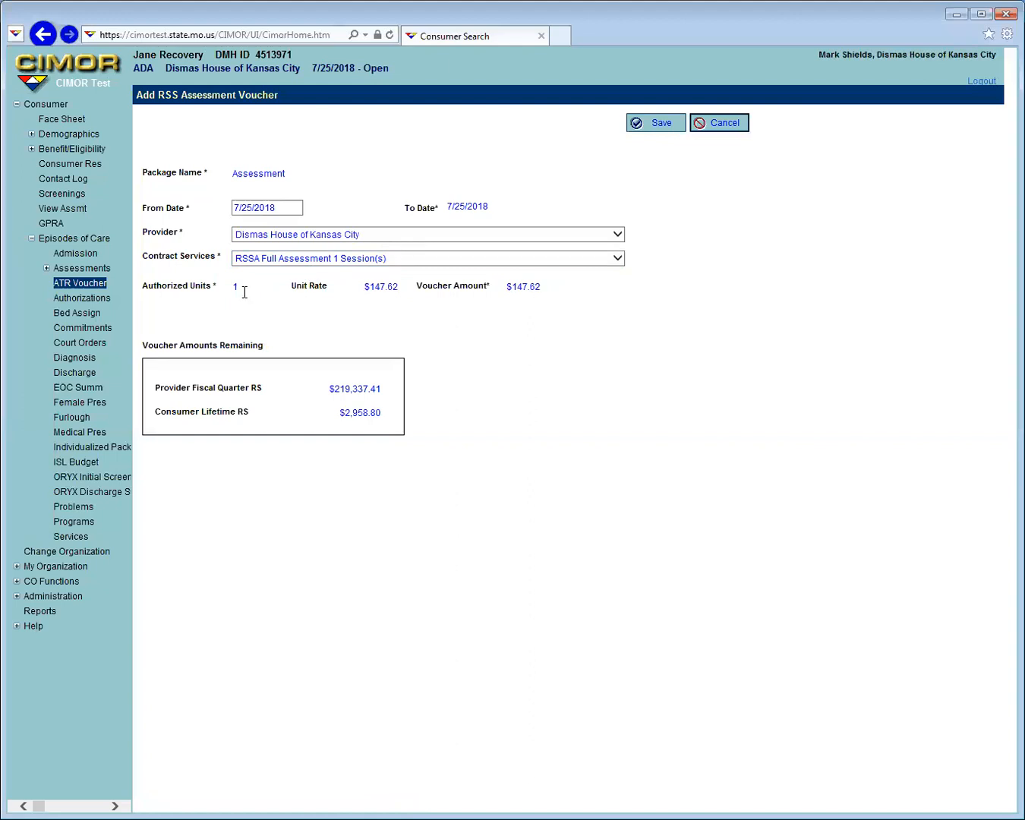
pyautogui.click(668, 123)
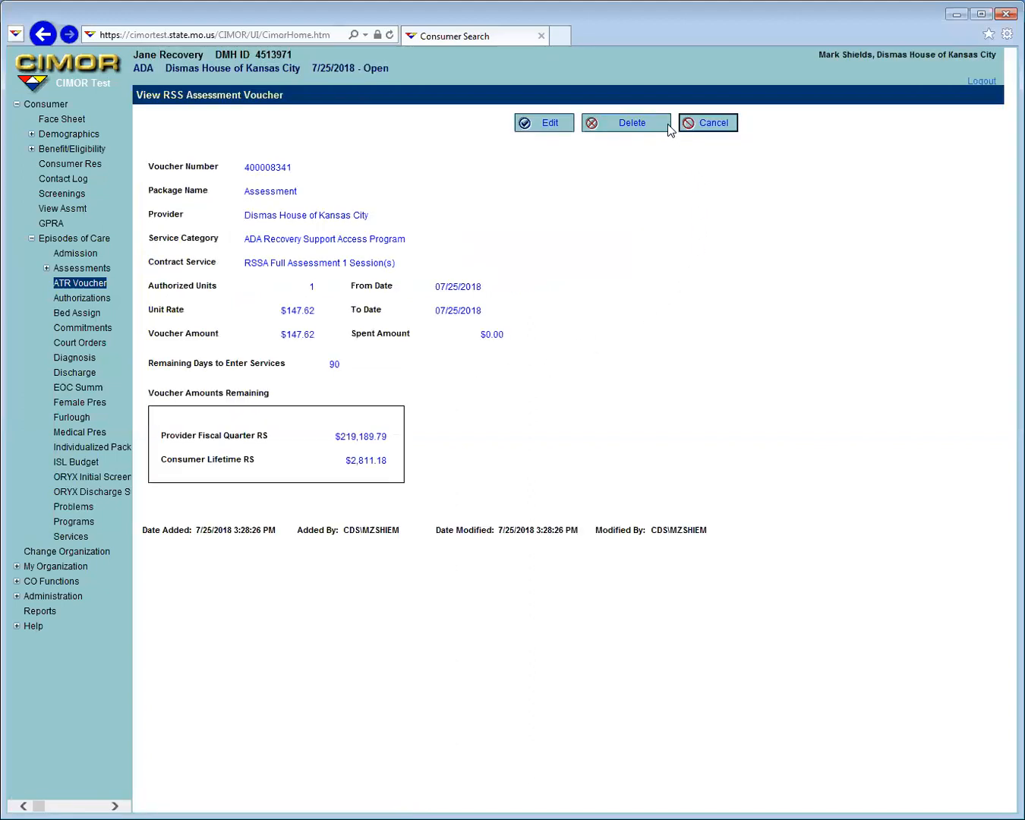
pyautogui.click(696, 127)
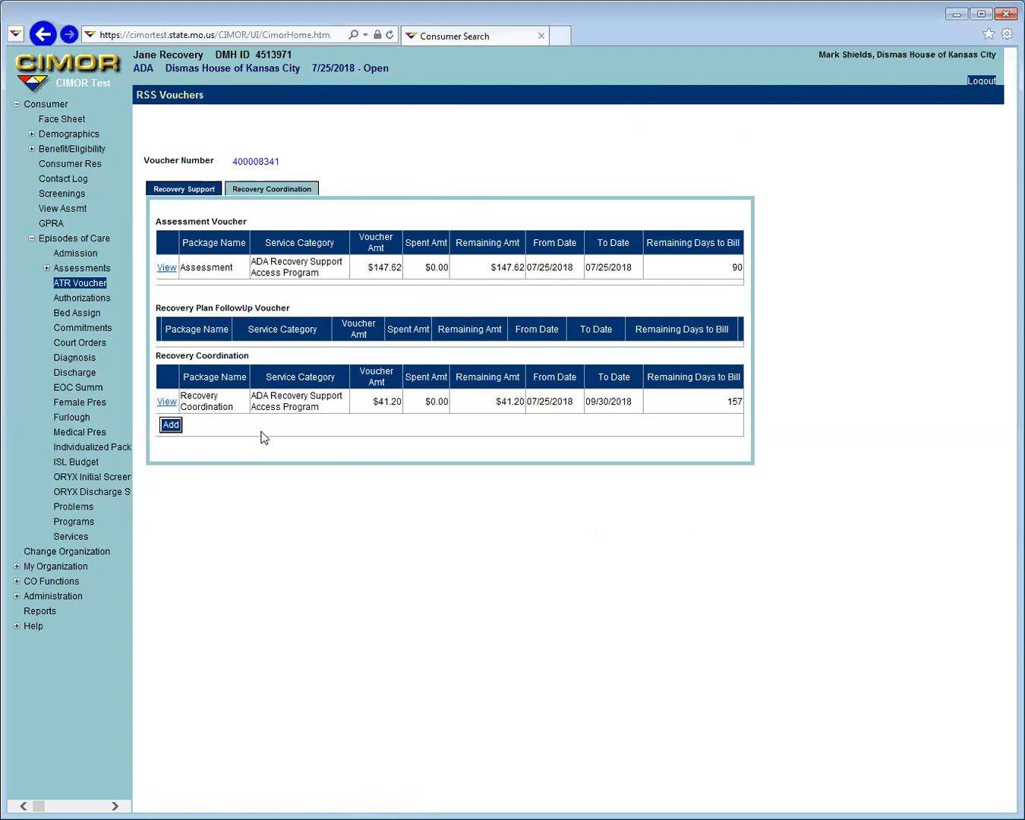
# - Start a Recovery Support voucher with provider Academy Of Addiction Services and contract service RSSCC Care Coordination 15 Minute(s)
pyautogui.click(188, 197)
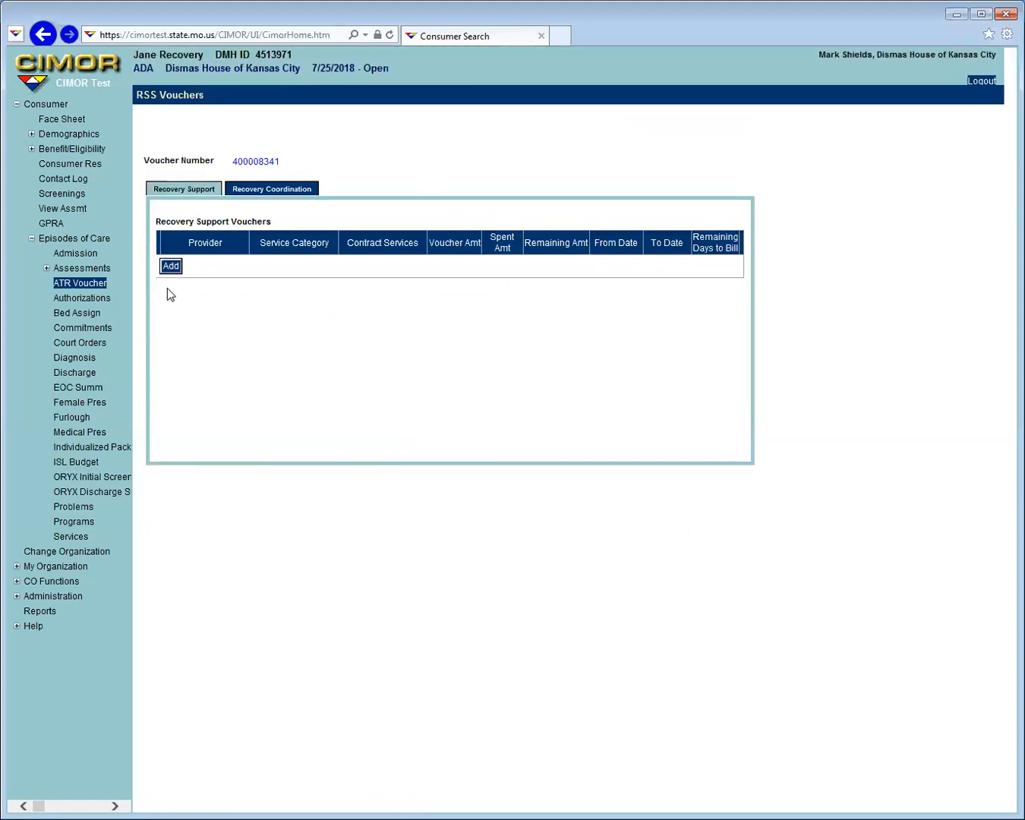
pyautogui.click(171, 266)
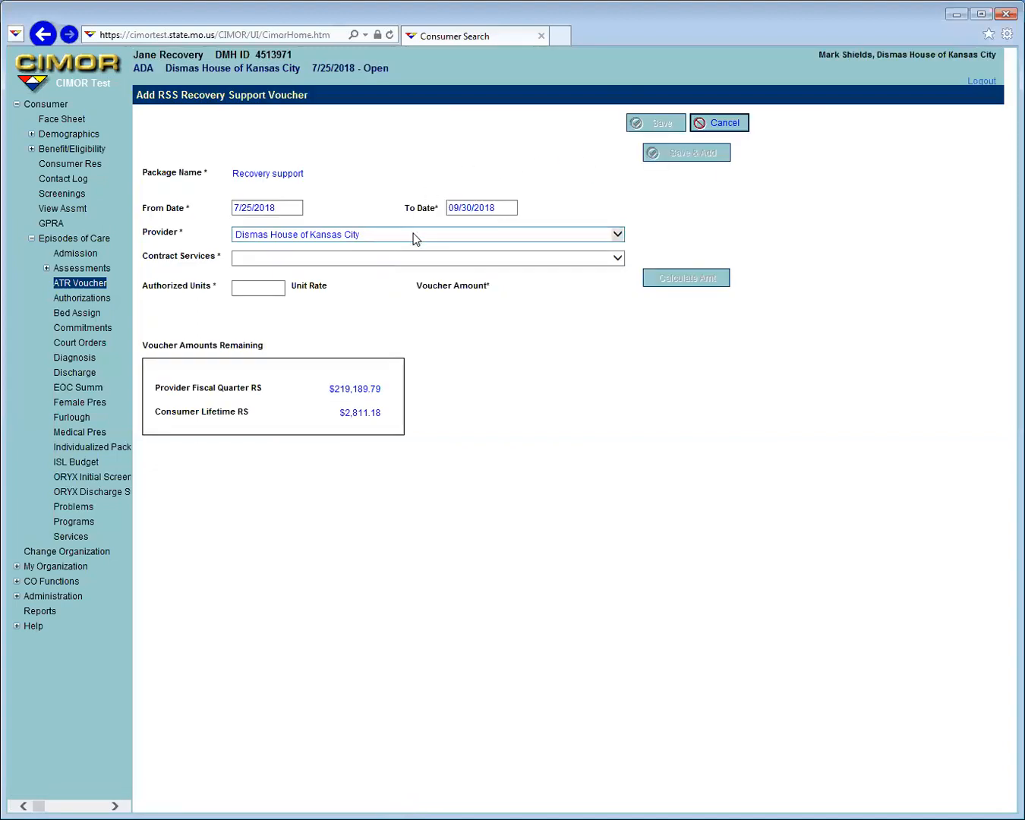
pyautogui.click(412, 233)
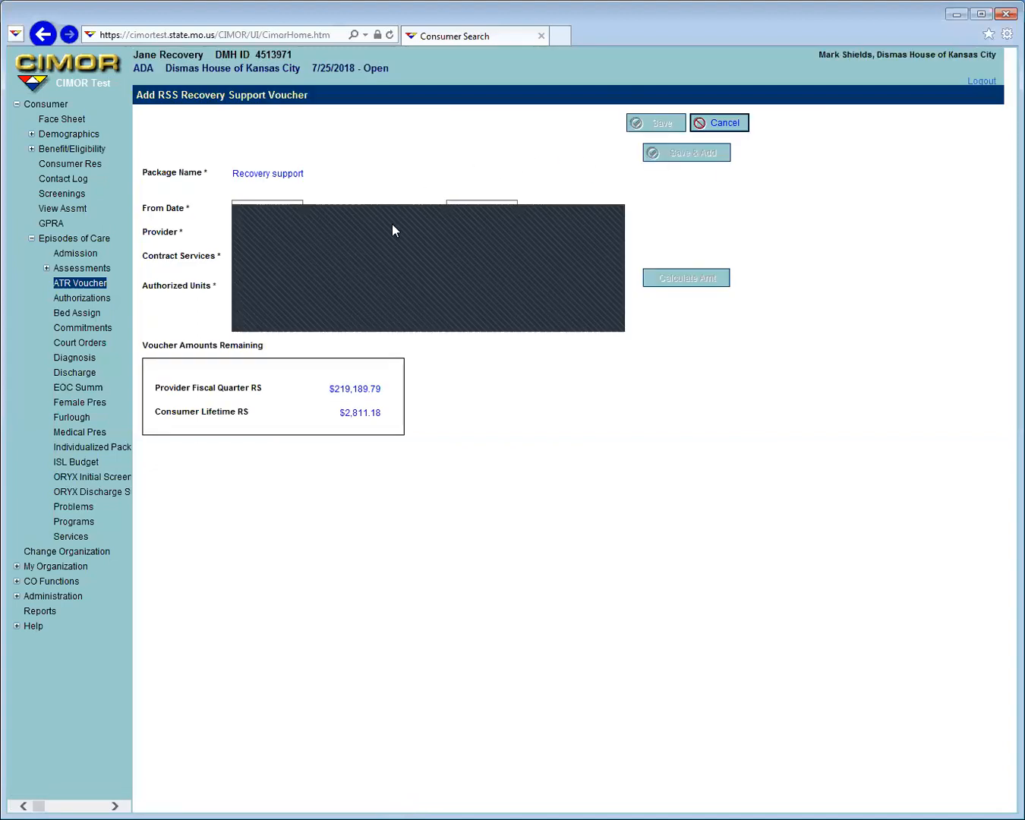
pyautogui.click(393, 224)
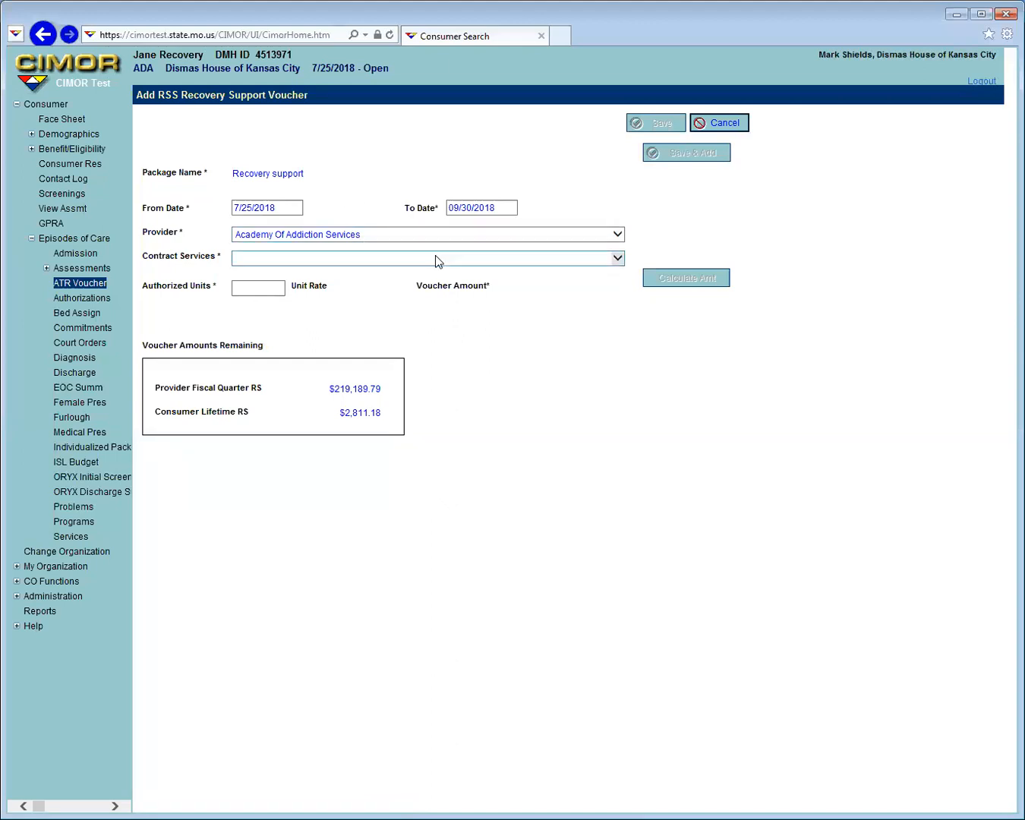
pyautogui.click(393, 258)
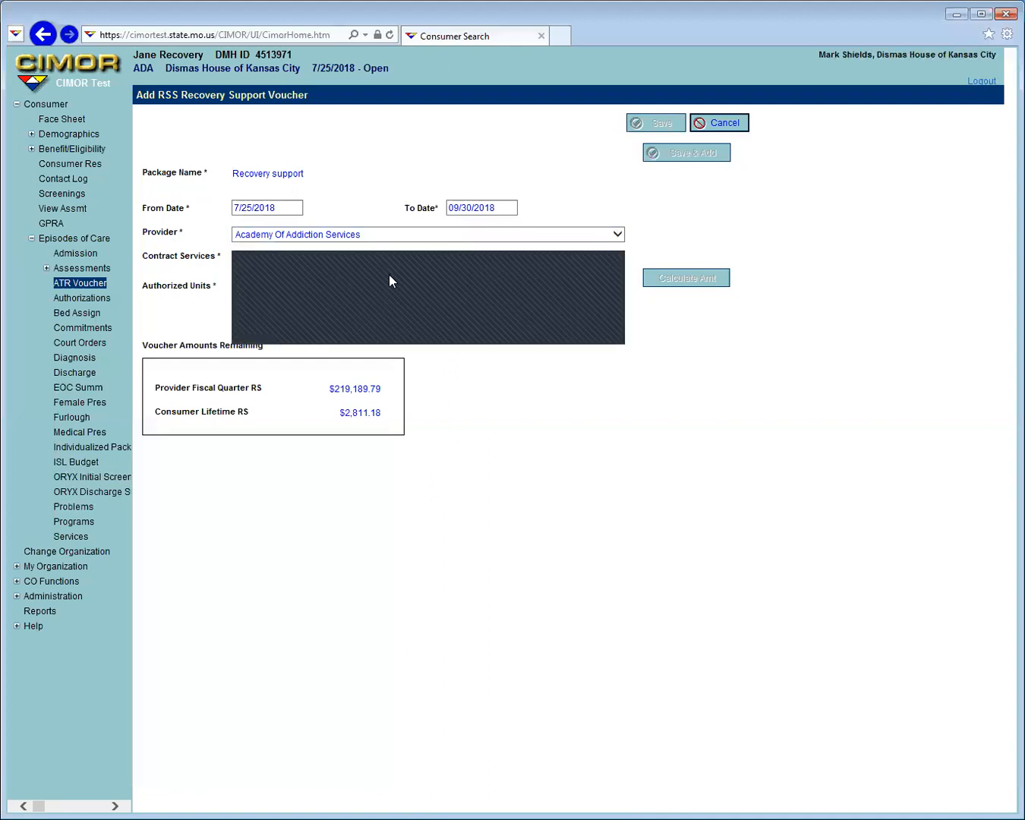
pyautogui.click(389, 280)
# - Set the Recovery Support voucher's authorized units to 10 and calculate the voucher amount
pyautogui.click(262, 286)
pyautogui.write('10')
pyautogui.click(488, 319)
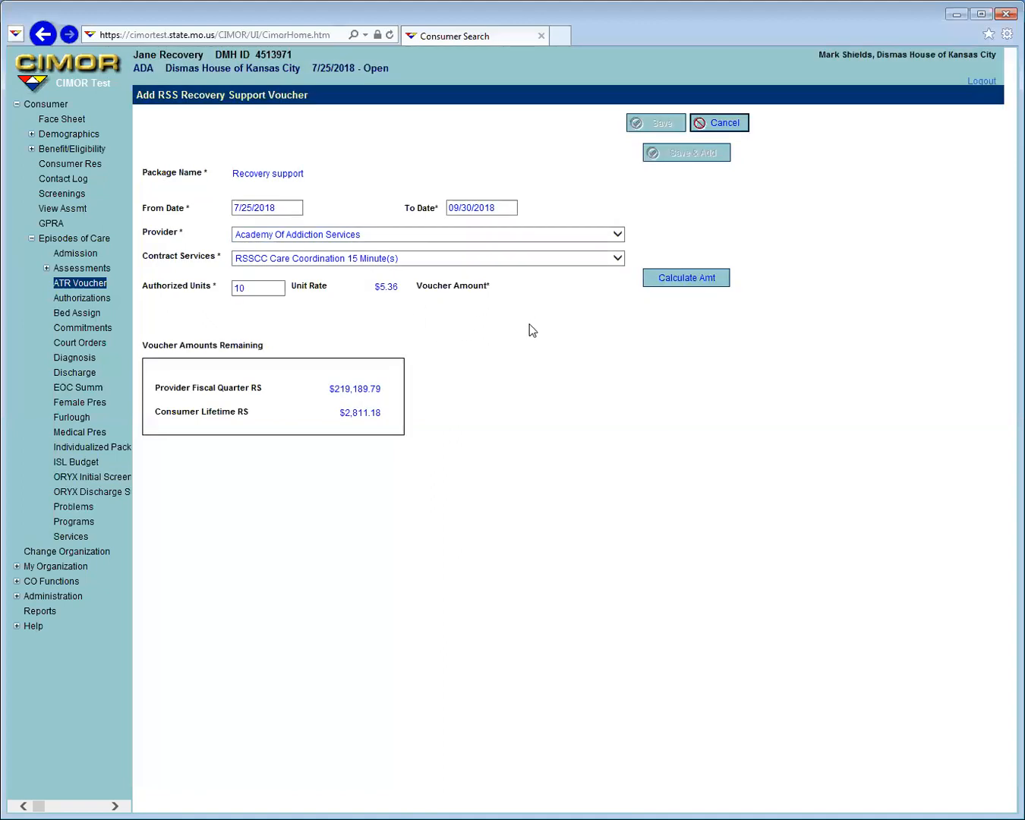
pyautogui.click(699, 279)
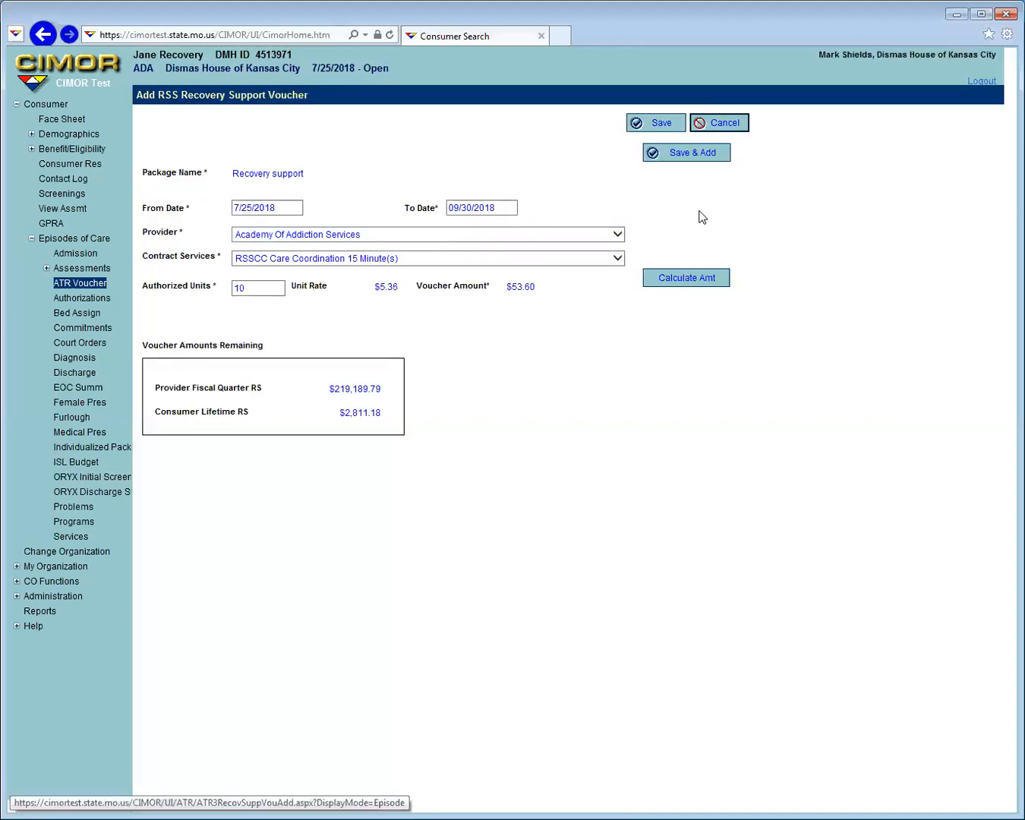
# - Save the Care Coordination voucher, and add and save an RSSG Group 15 Minute(s) voucher with 40 authorized units and a calculated amount
pyautogui.click(695, 156)
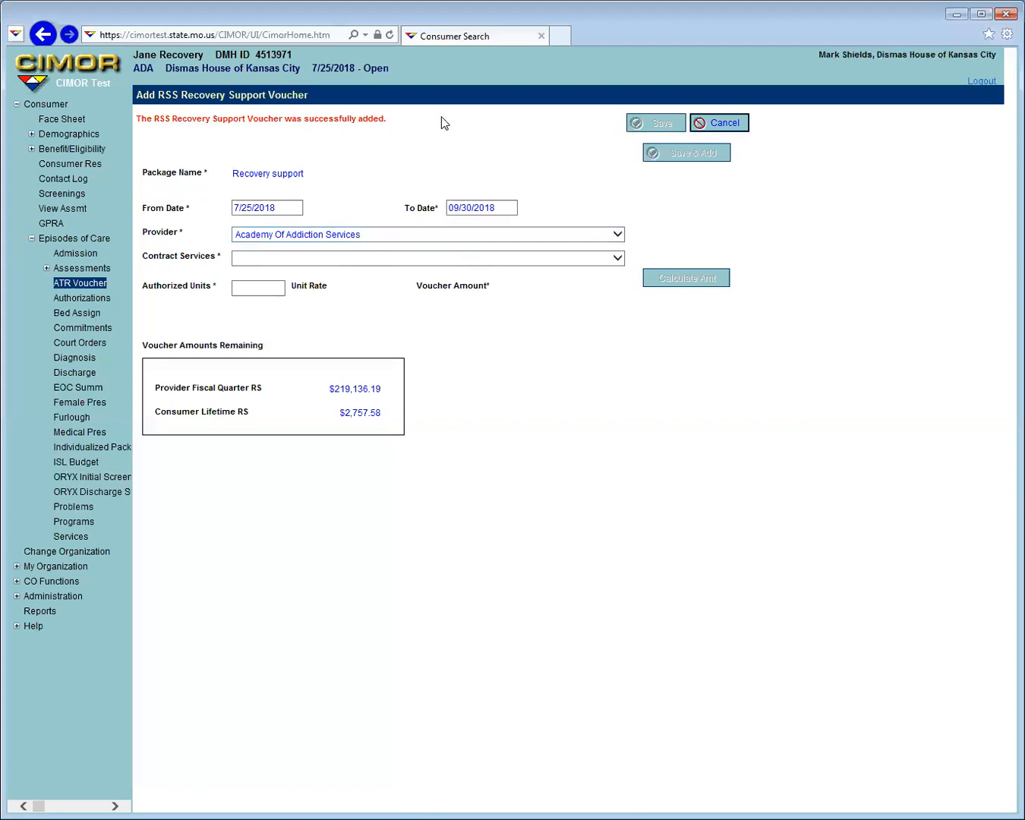
pyautogui.click(399, 258)
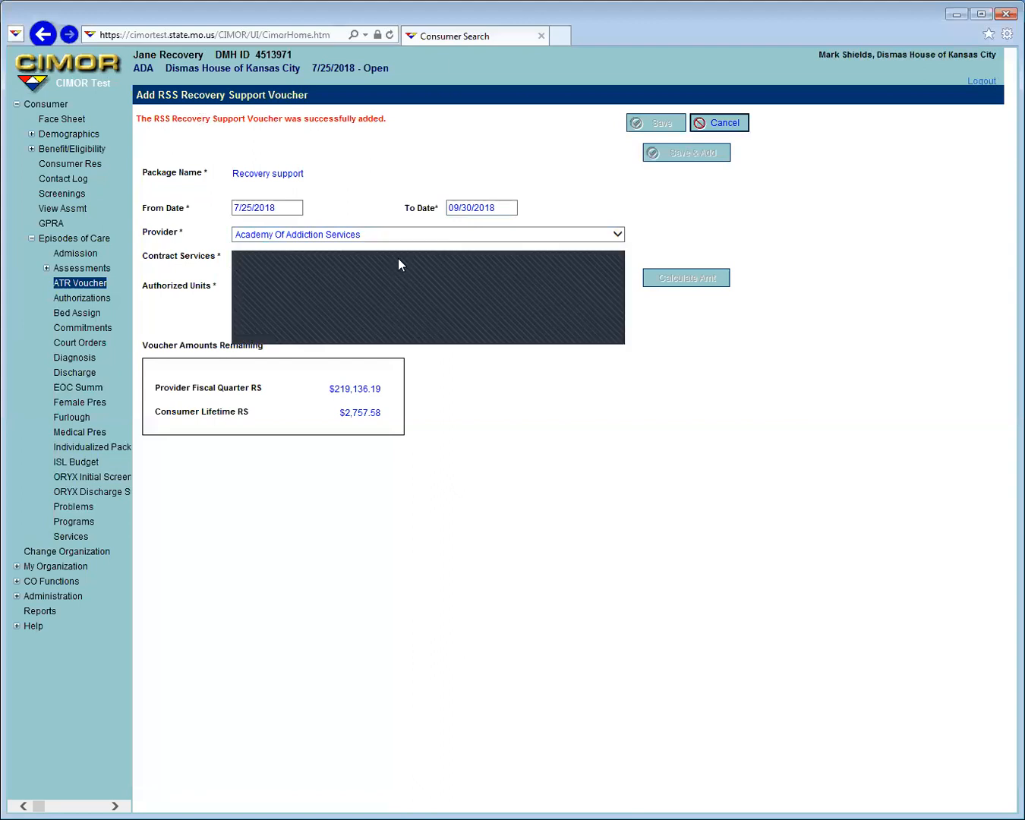
pyautogui.click(377, 301)
pyautogui.click(256, 287)
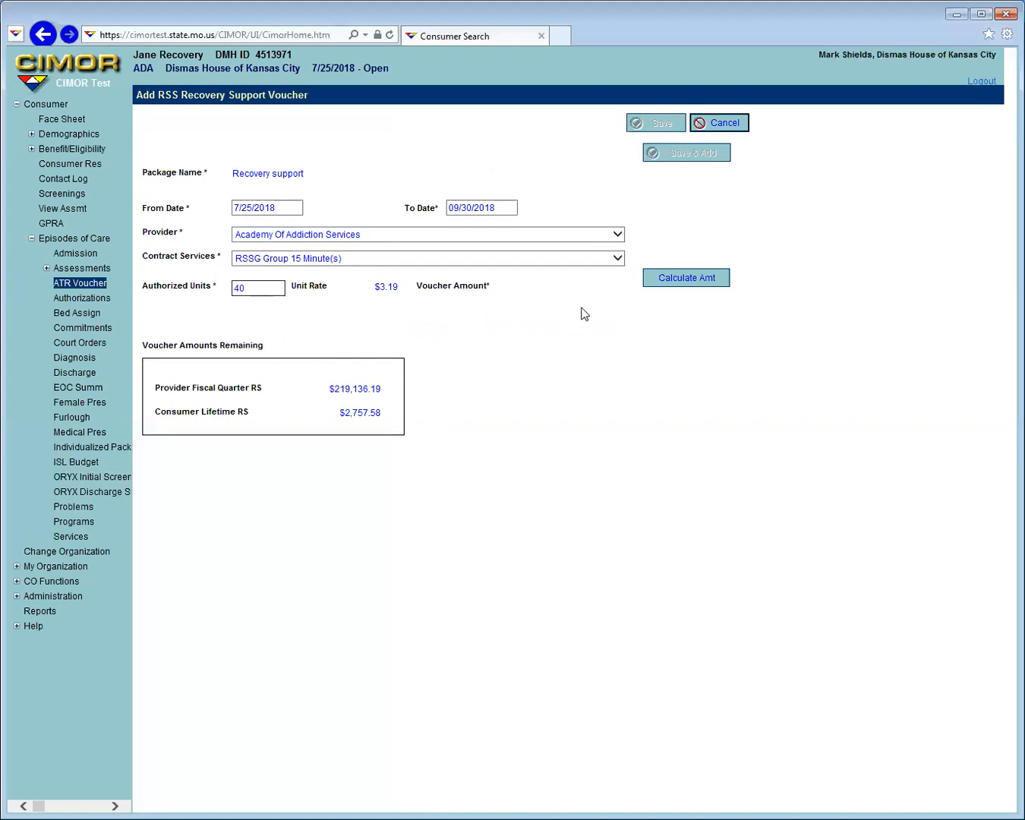
pyautogui.click(705, 281)
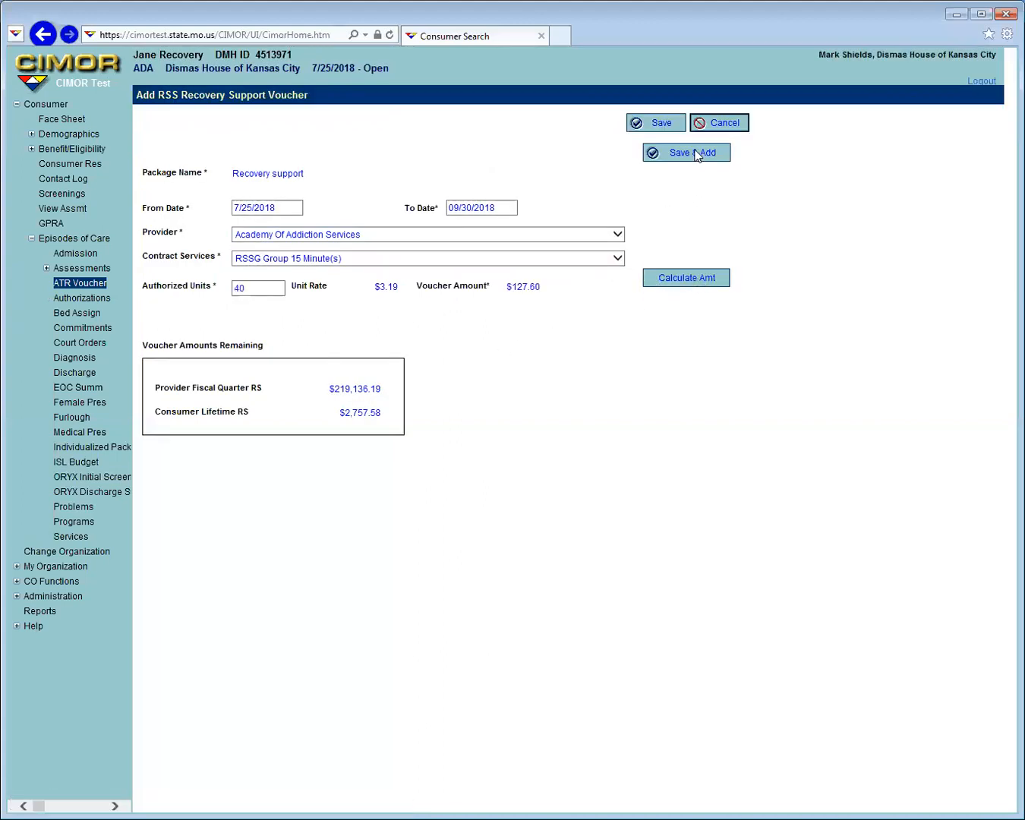
pyautogui.click(694, 154)
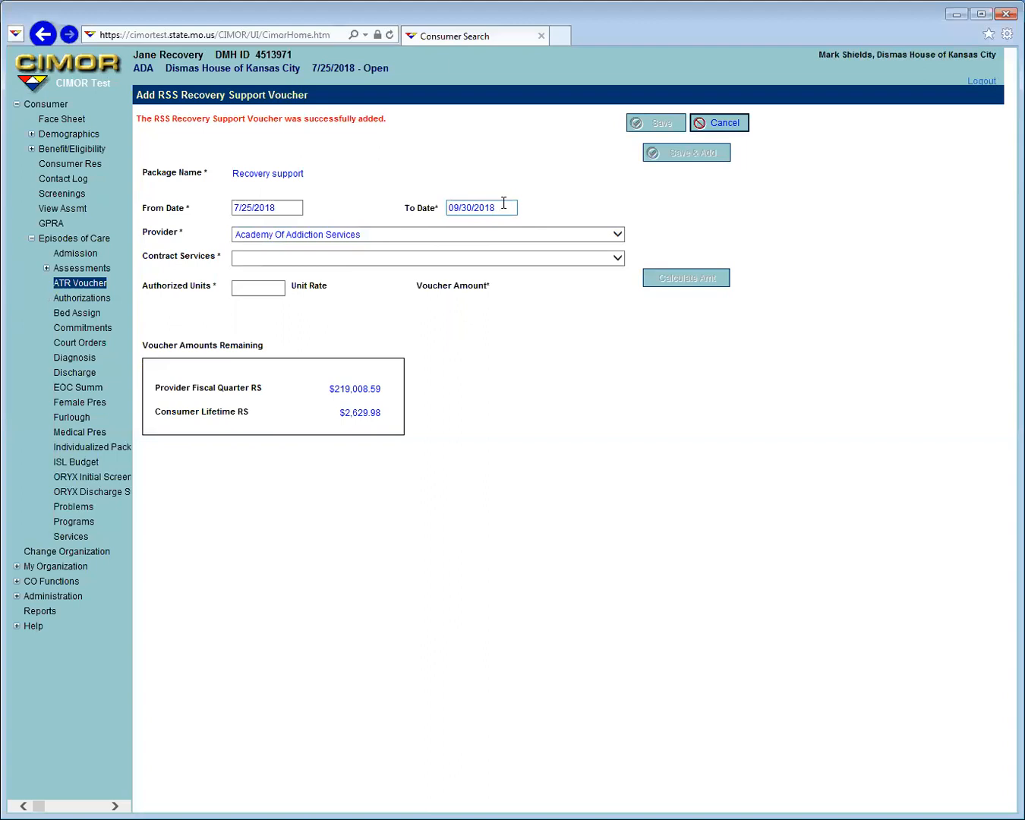
# - Add an RSSRC Recovery Coaching 15 Minute(s) voucher with 5 authorized units, calculate its amount, and save it with another voucher to follow
pyautogui.click(342, 258)
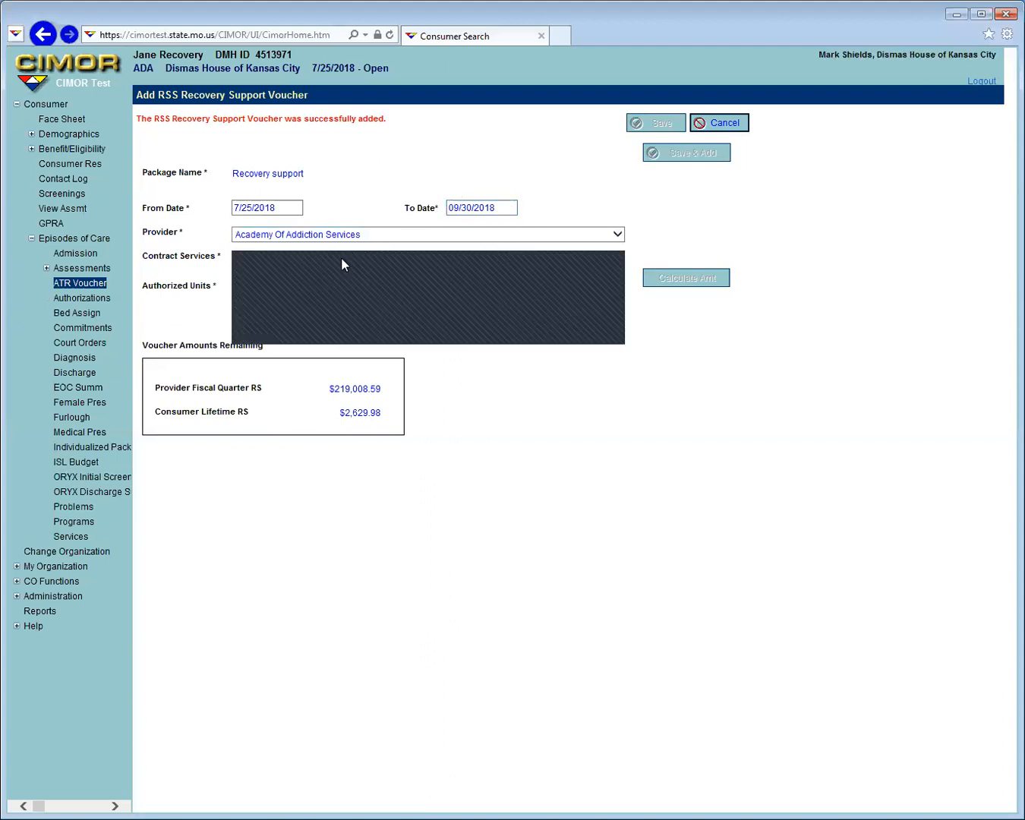
pyautogui.click(324, 310)
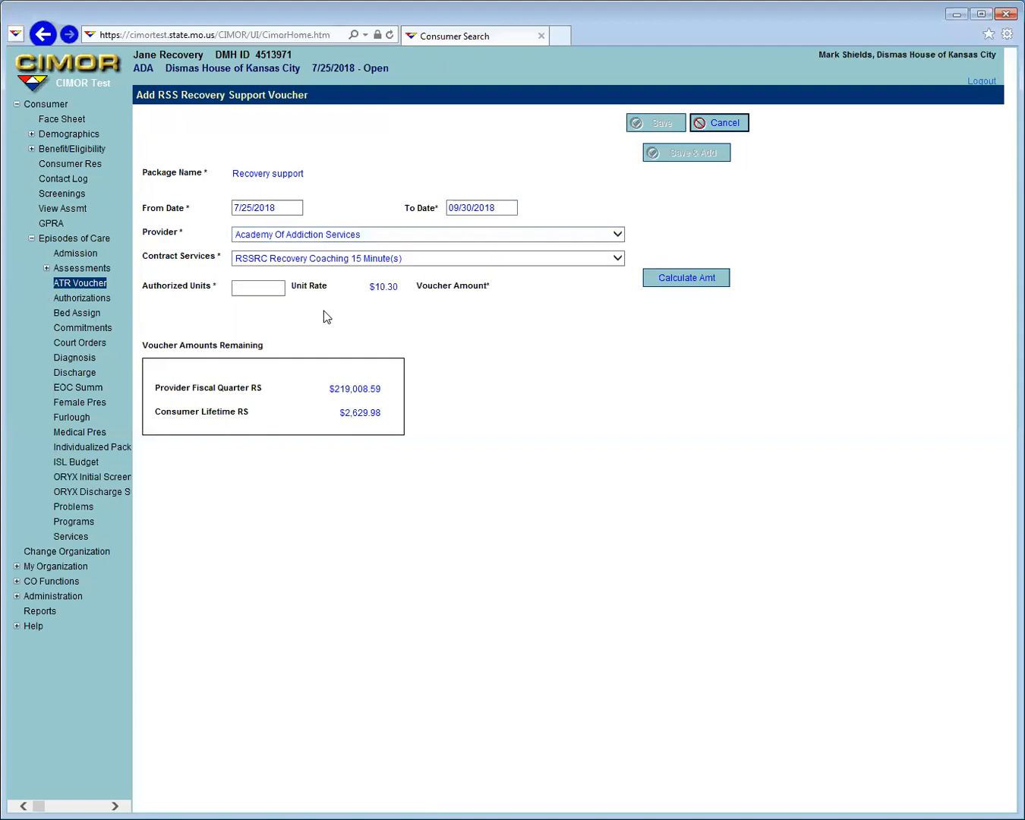
pyautogui.click(253, 287)
pyautogui.click(675, 281)
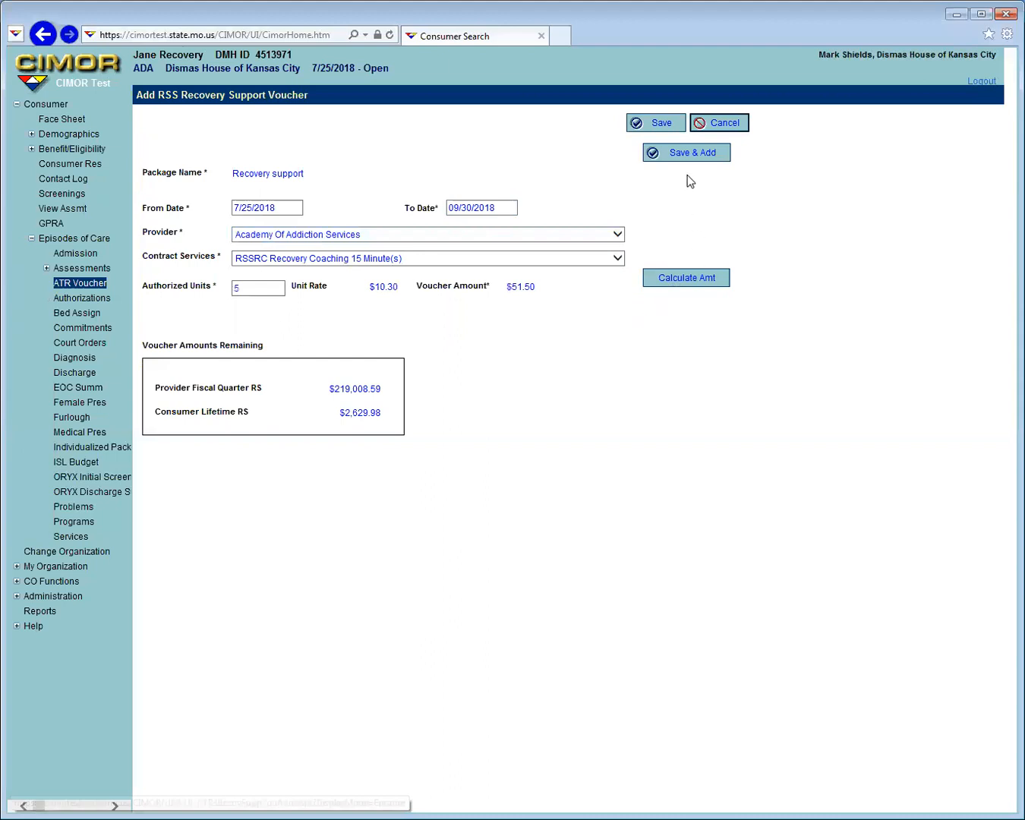
pyautogui.click(695, 158)
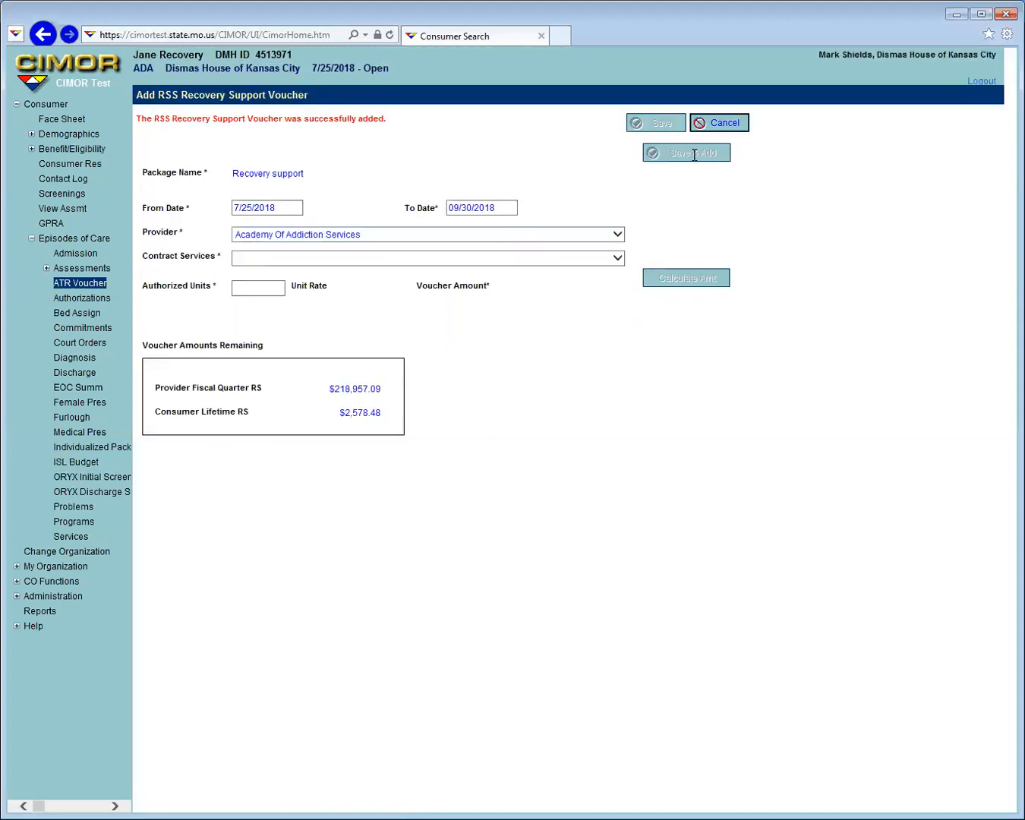
# - Add an RSSTP Transportation-Public 1 Unit(s) voucher with 50 authorized units, calculate its amount, and save it with another voucher to follow
pyautogui.click(480, 257)
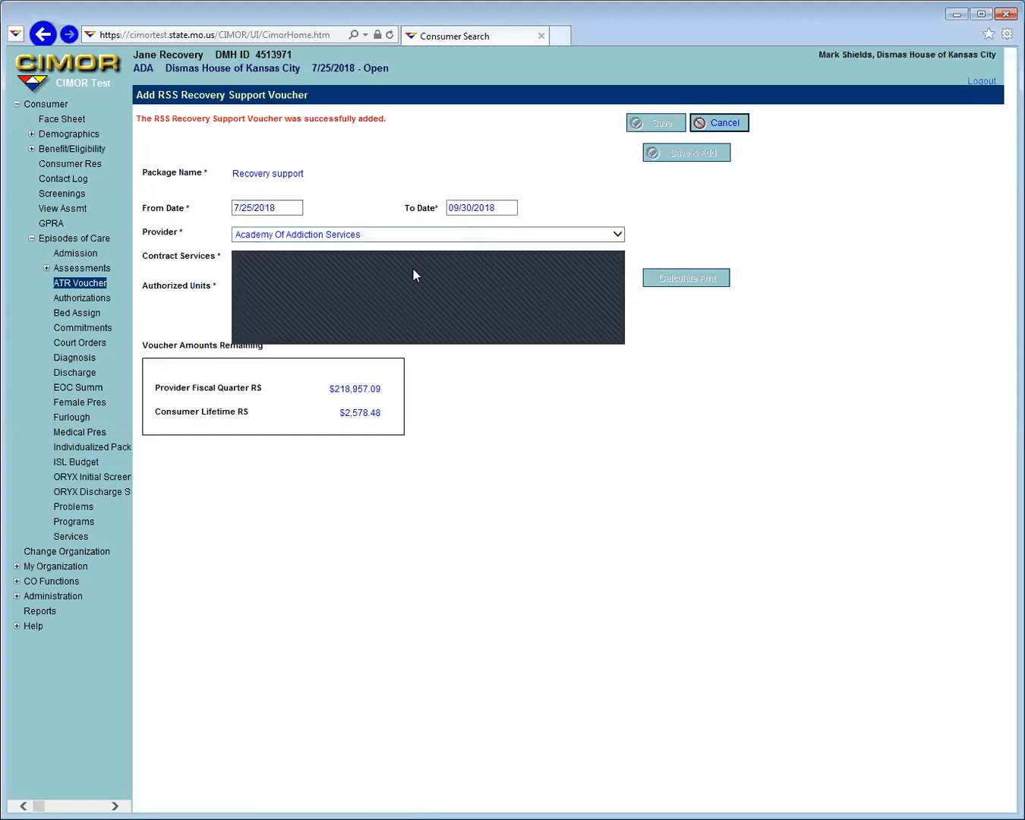
pyautogui.click(359, 339)
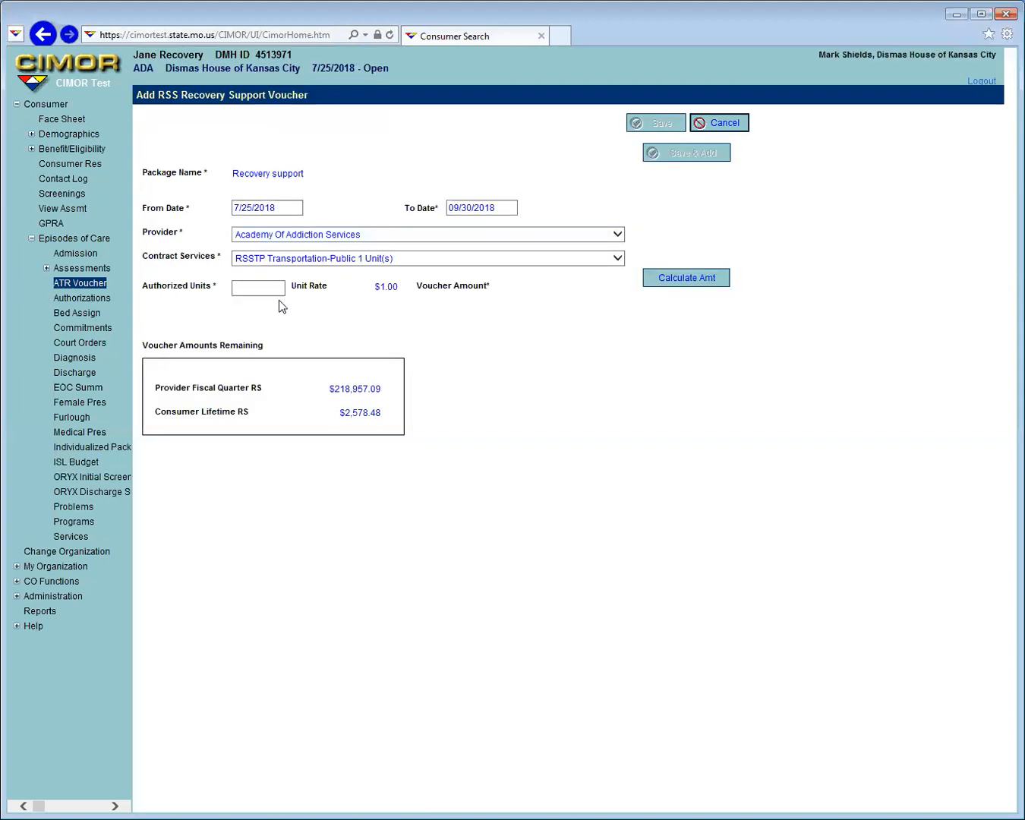
pyautogui.click(256, 287)
pyautogui.write('50')
pyautogui.click(447, 315)
pyautogui.click(691, 282)
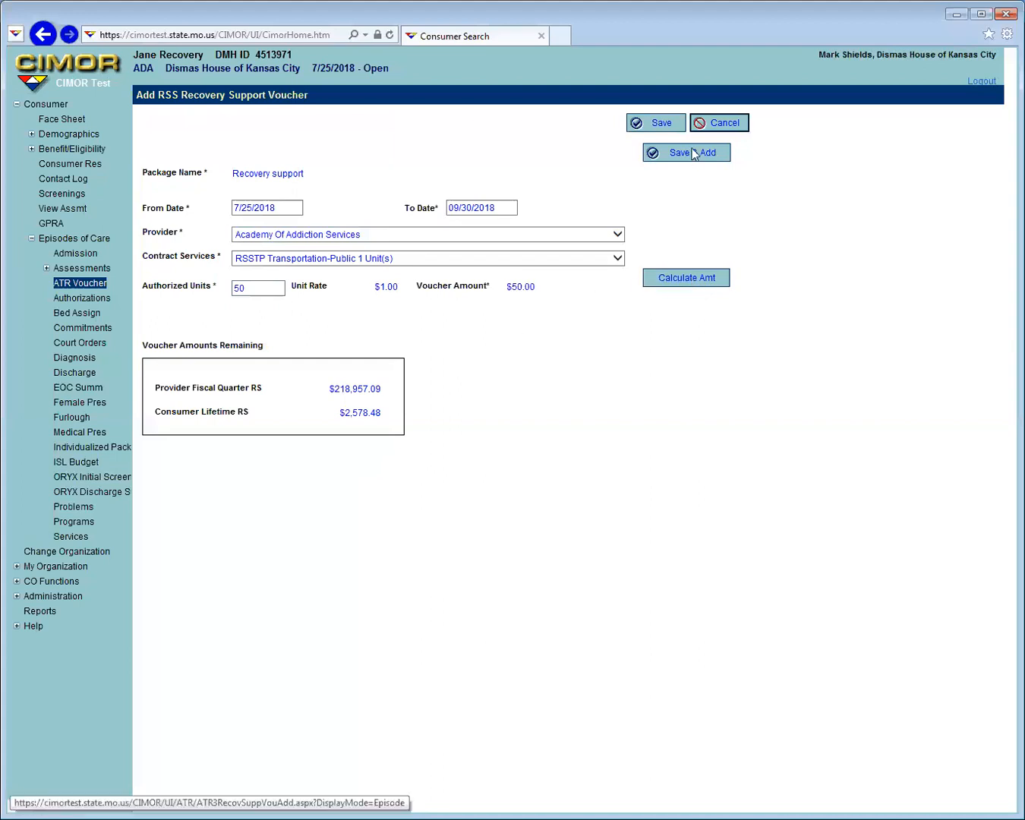
pyautogui.click(692, 155)
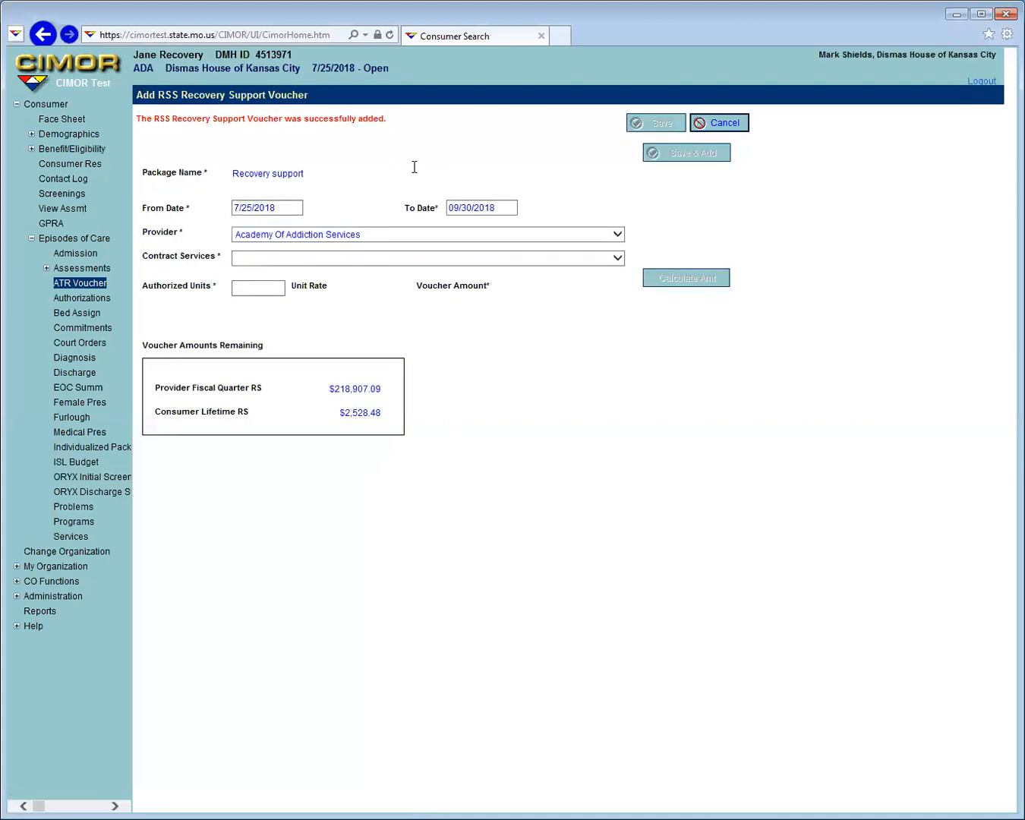
# - Add an RSSC Recovery Counseling 15 Minute(s) voucher with 4 authorized units, calculate its amount, and save it with another voucher to follow
pyautogui.click(509, 258)
pyautogui.click(487, 271)
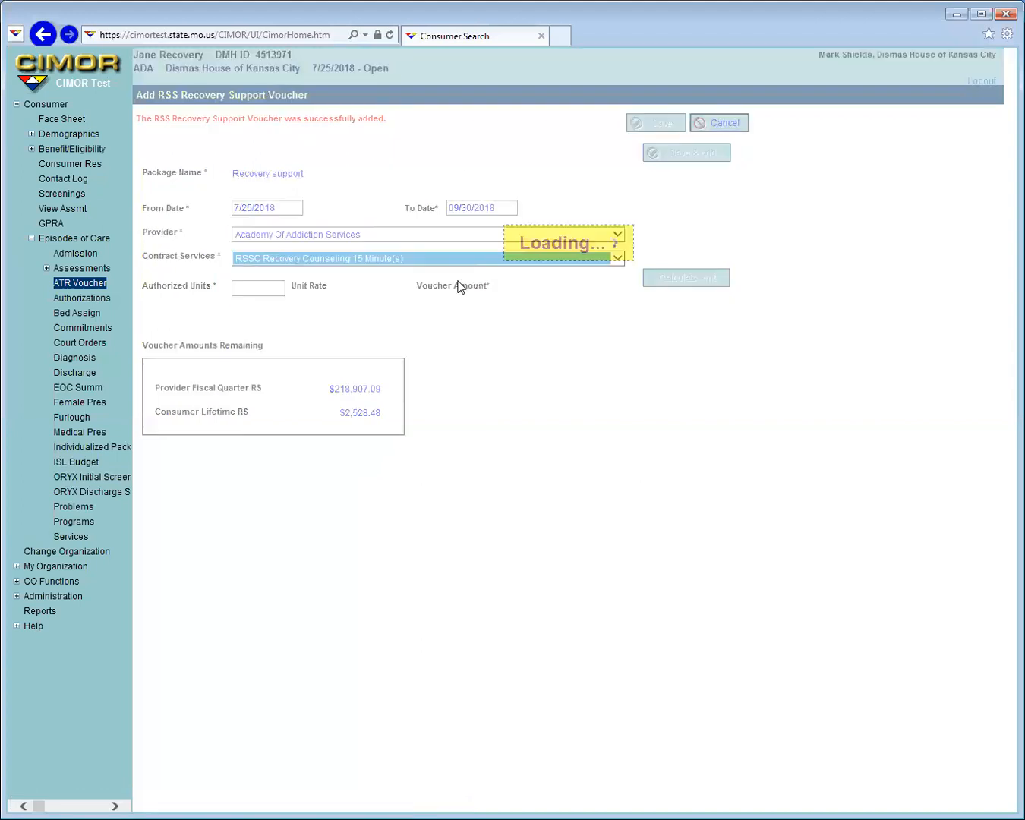
pyautogui.click(269, 287)
pyautogui.write('4')
pyautogui.click(674, 281)
pyautogui.click(678, 152)
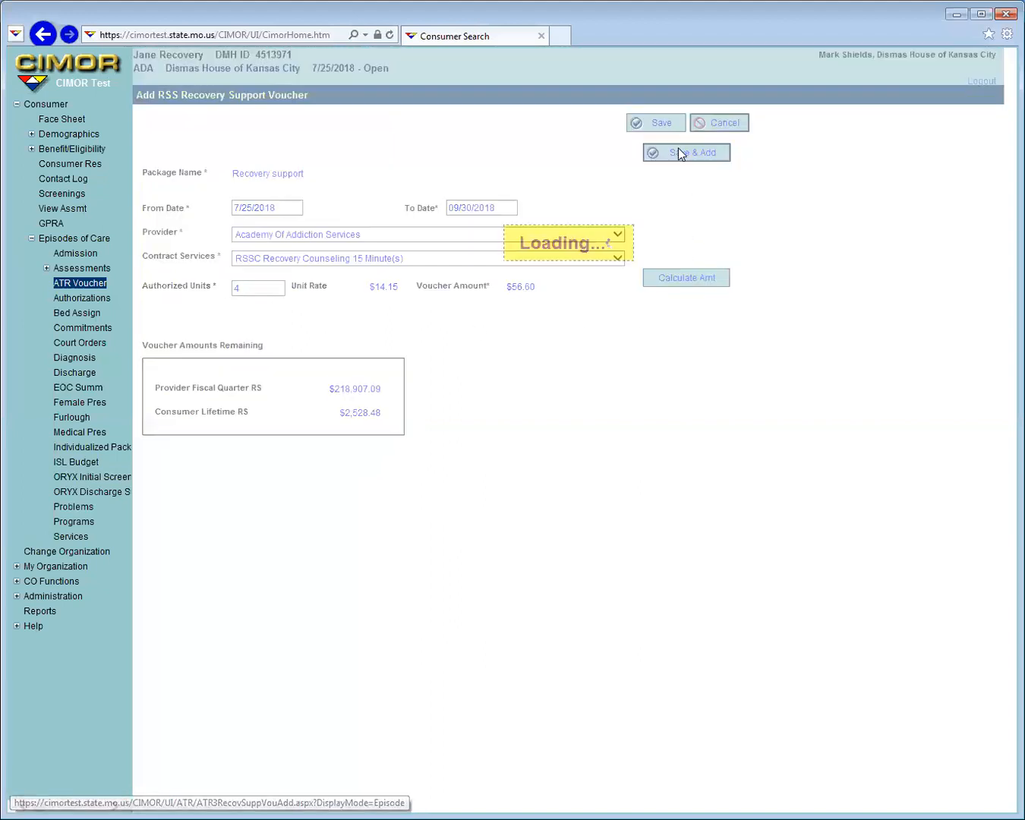
# - Add and save an RSSTM Transportation-Mileage 1 Rolling Mile voucher with 50 authorized units and a calculated amount, and return to the voucher list
pyautogui.click(465, 260)
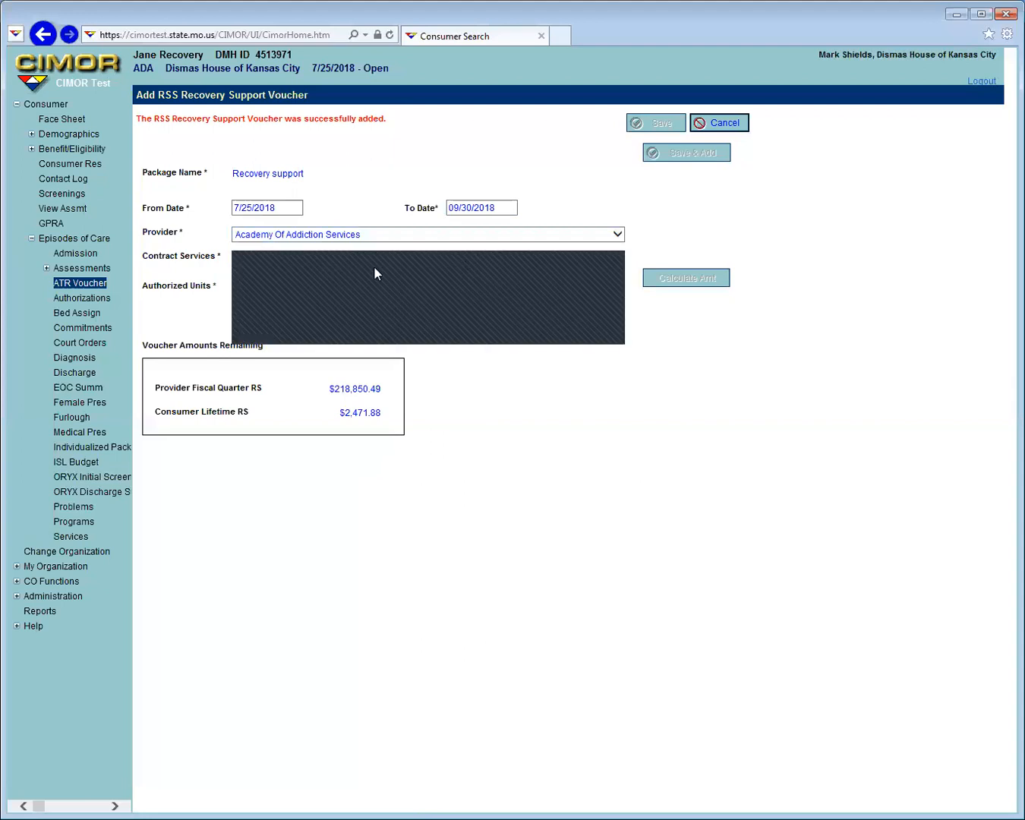
pyautogui.click(350, 322)
pyautogui.click(268, 287)
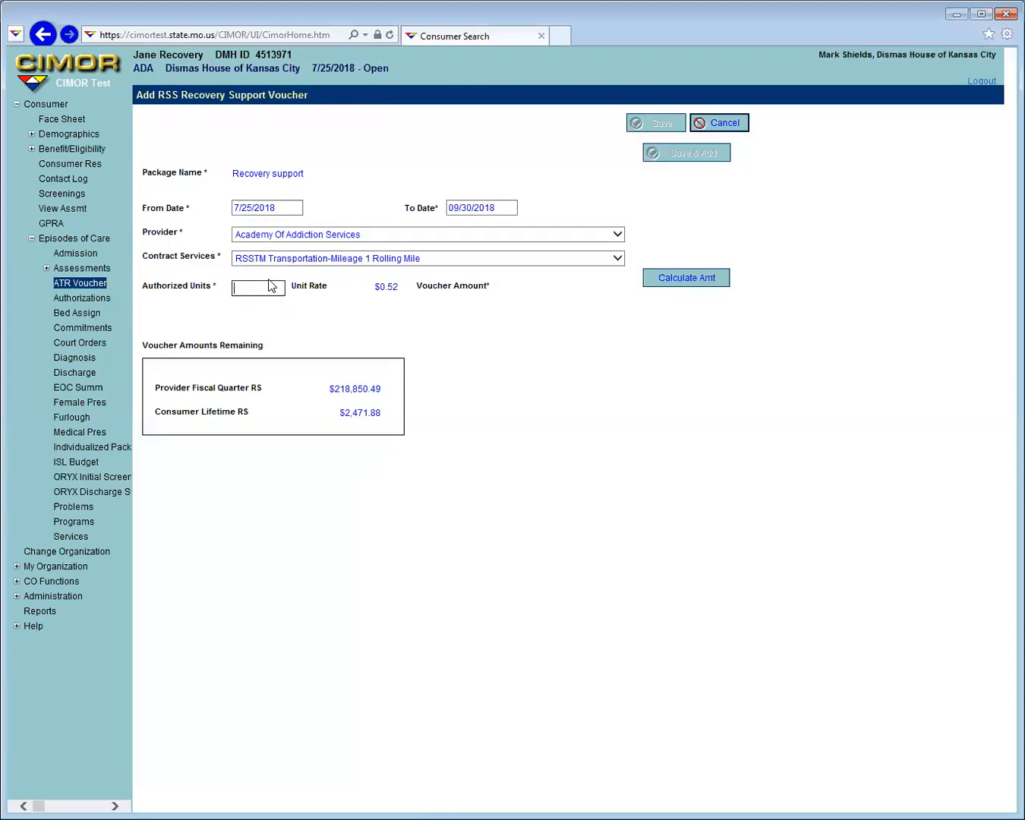
pyautogui.write('50')
pyautogui.click(471, 346)
pyautogui.click(682, 285)
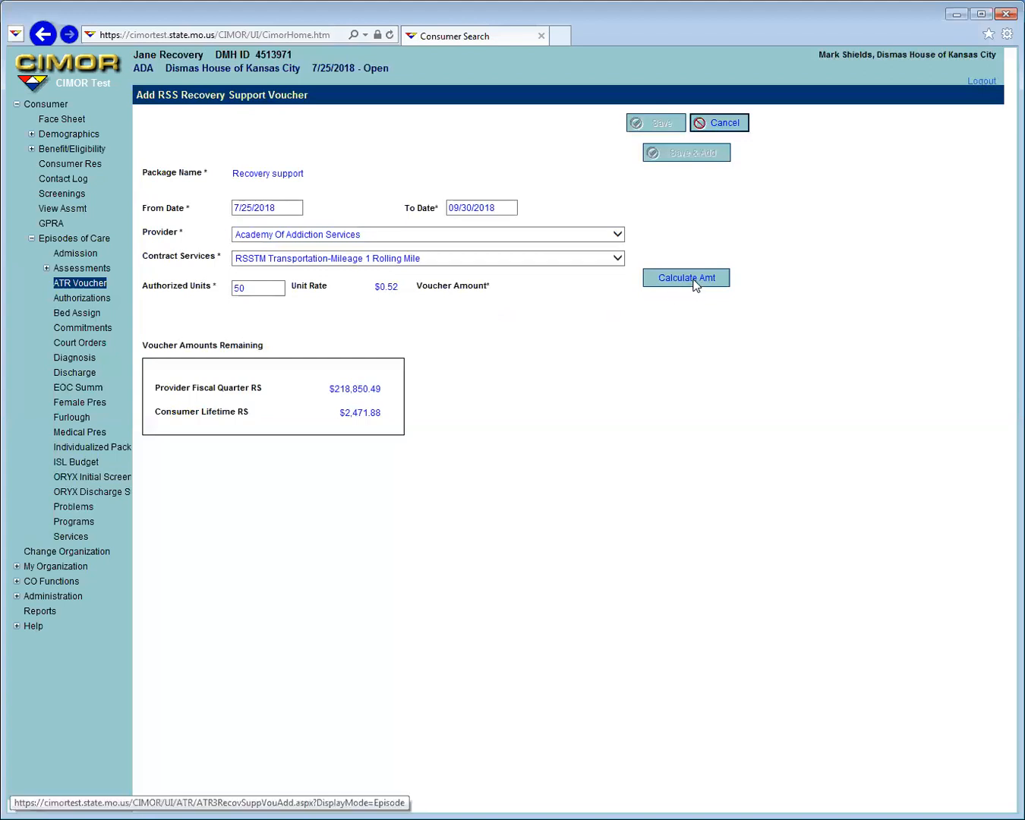
pyautogui.click(694, 285)
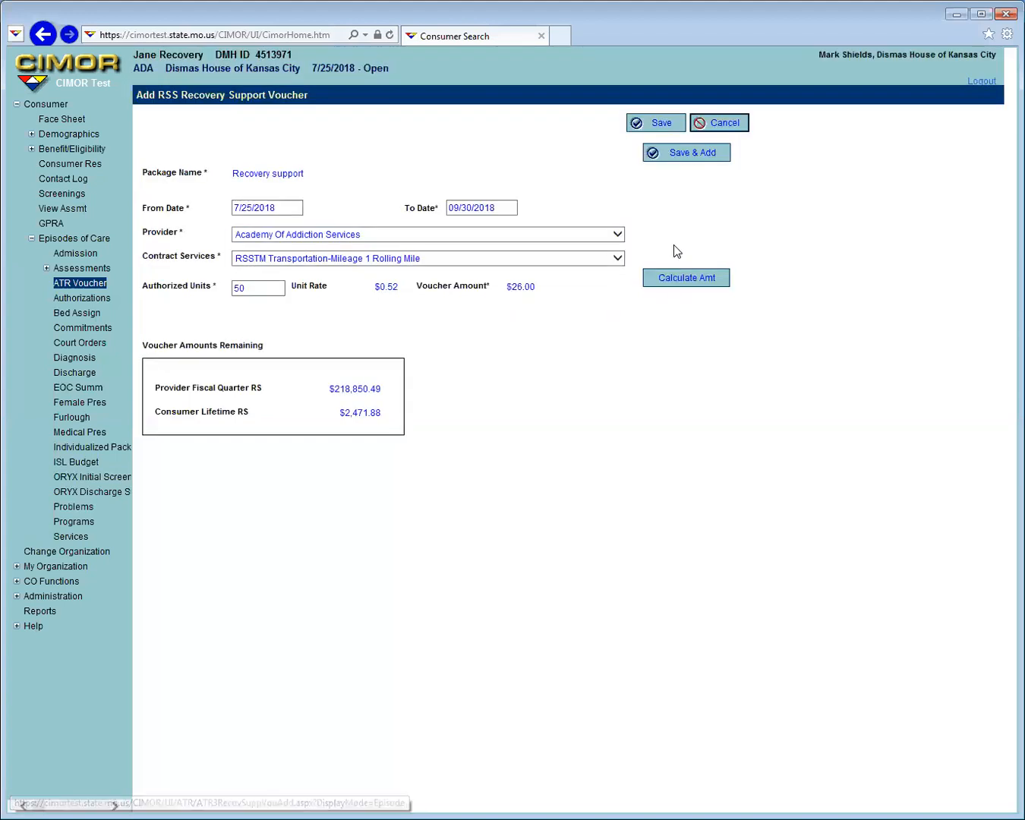
pyautogui.click(664, 126)
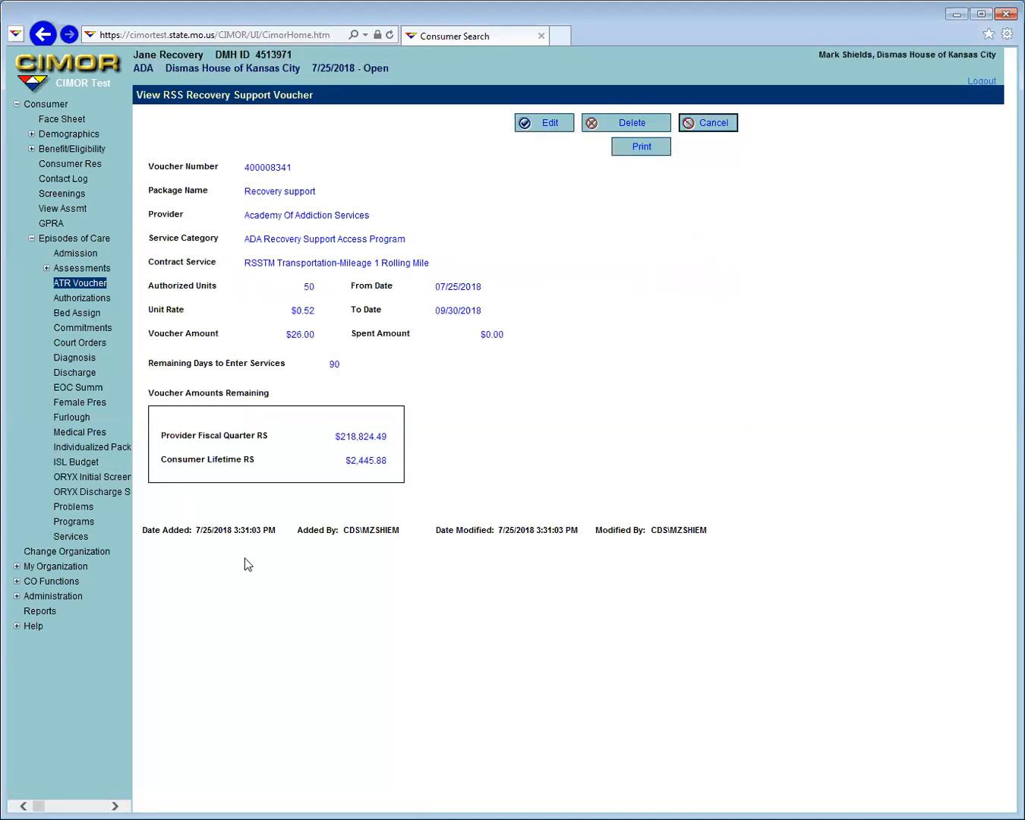
pyautogui.click(711, 124)
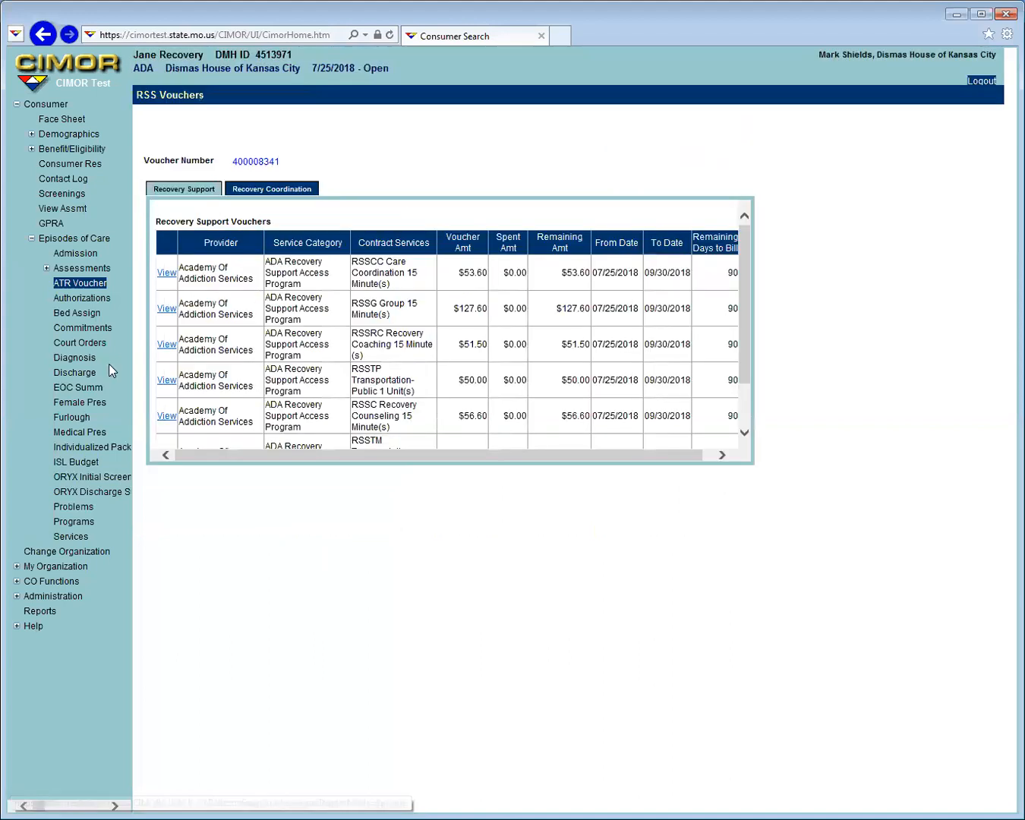
# - Examine the printable Recovery Support Voucher generated from the RSSG Group entry, including its services, provider and signature sections, and return to the ATR vouchers
pyautogui.click(167, 309)
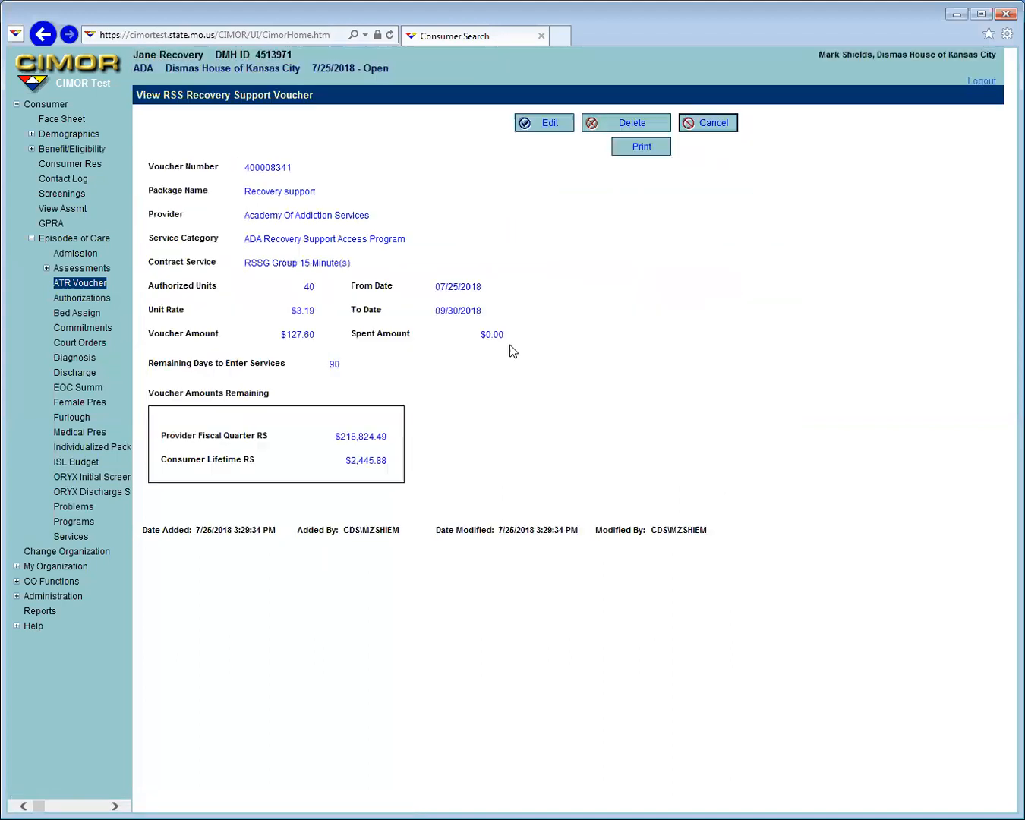
pyautogui.click(640, 147)
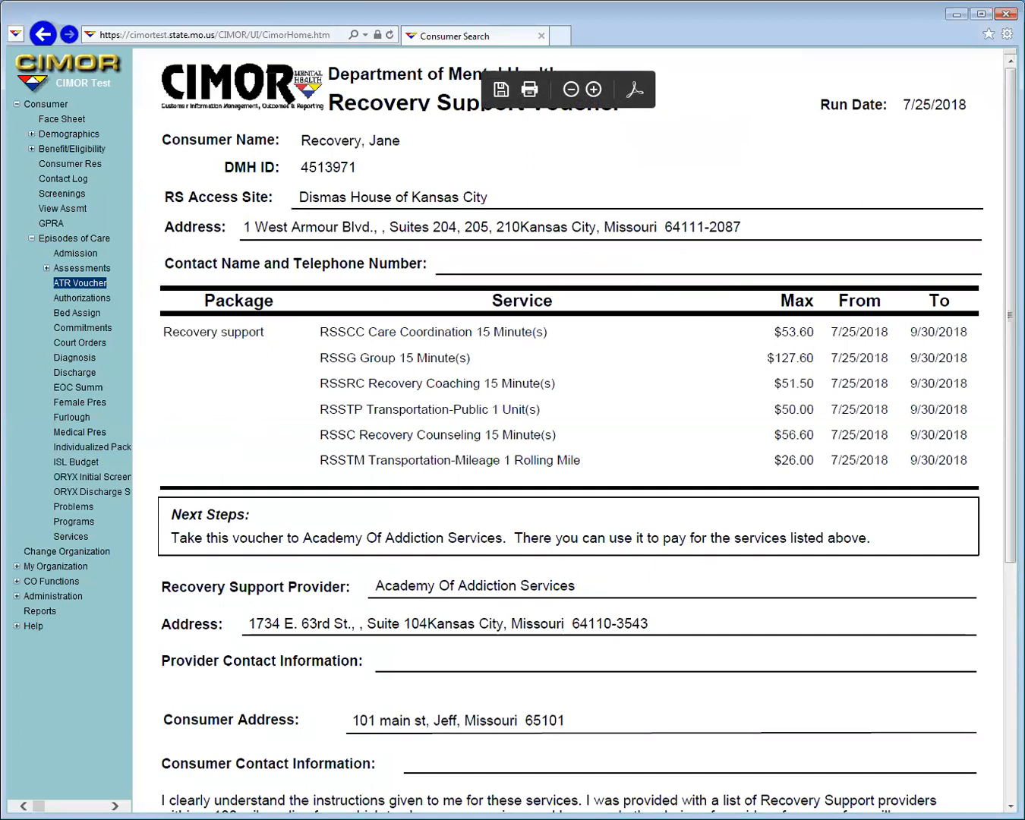
pyautogui.scroll(-3, 1004, 502)
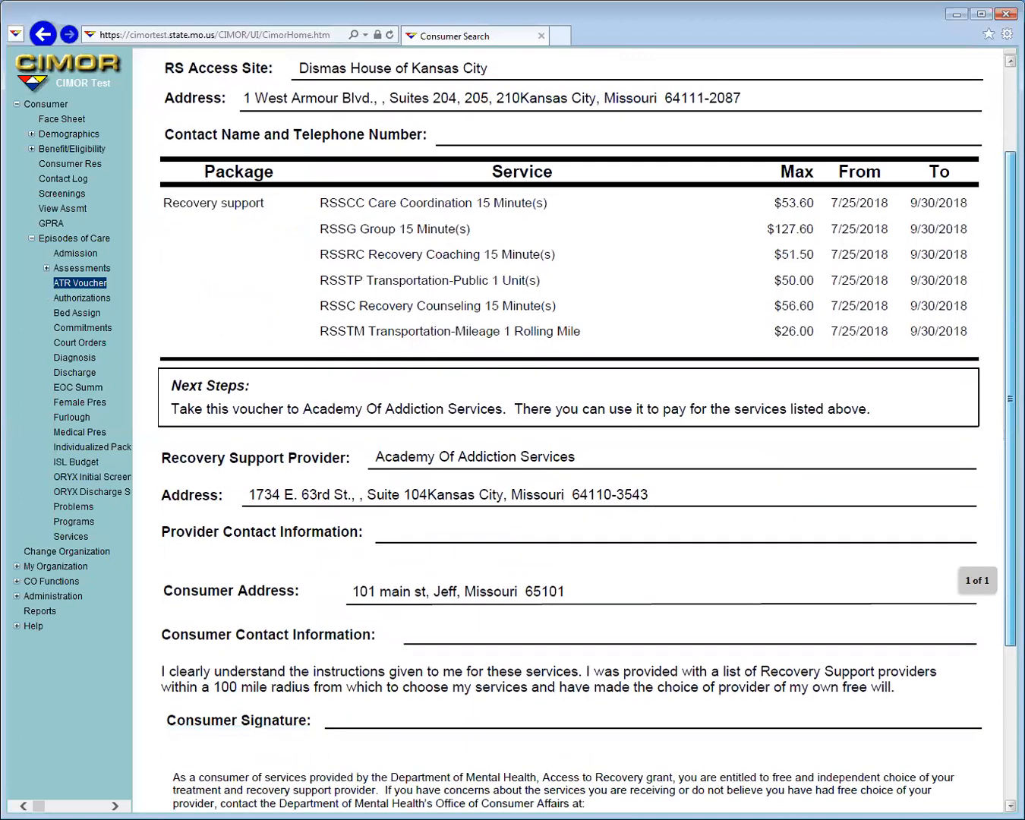
pyautogui.scroll(-2, 586, 431)
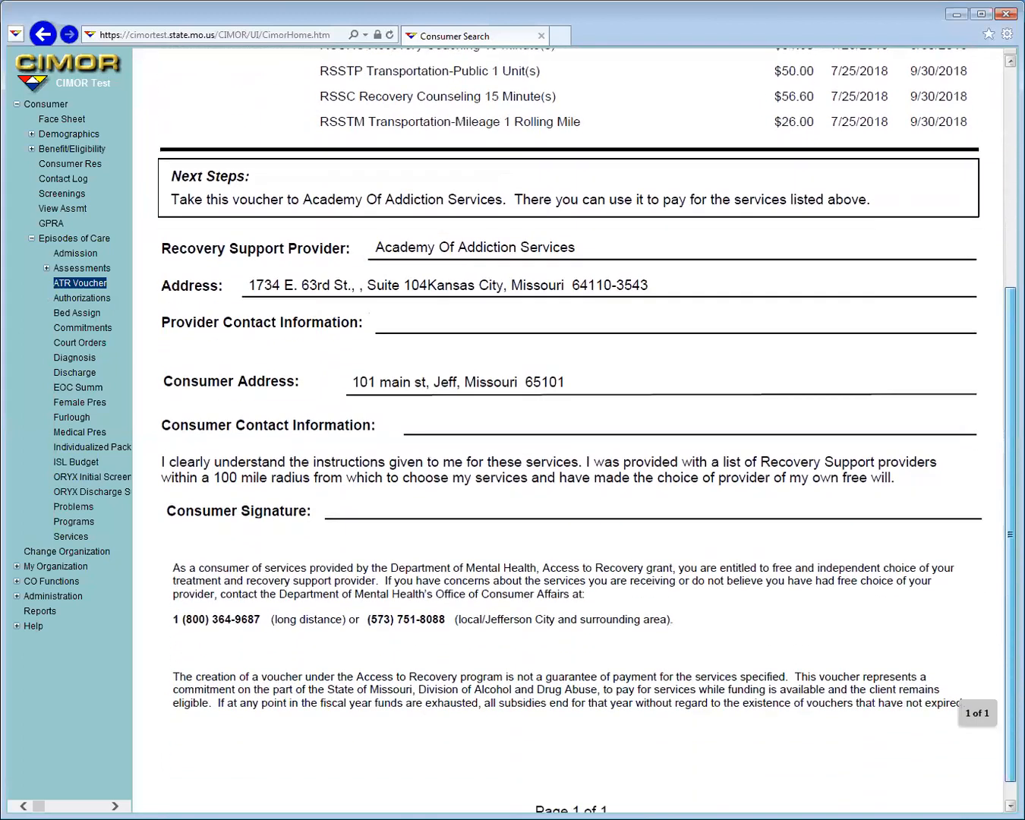
pyautogui.scroll(3, 575, 430)
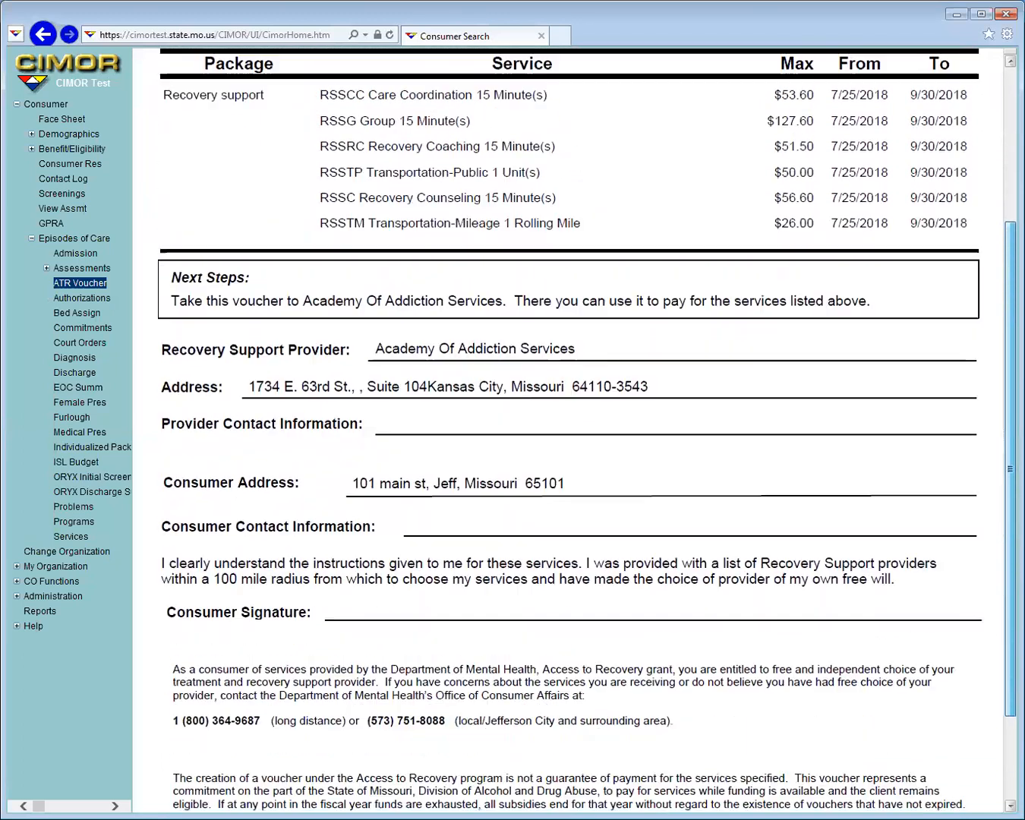
pyautogui.scroll(-3, 574, 430)
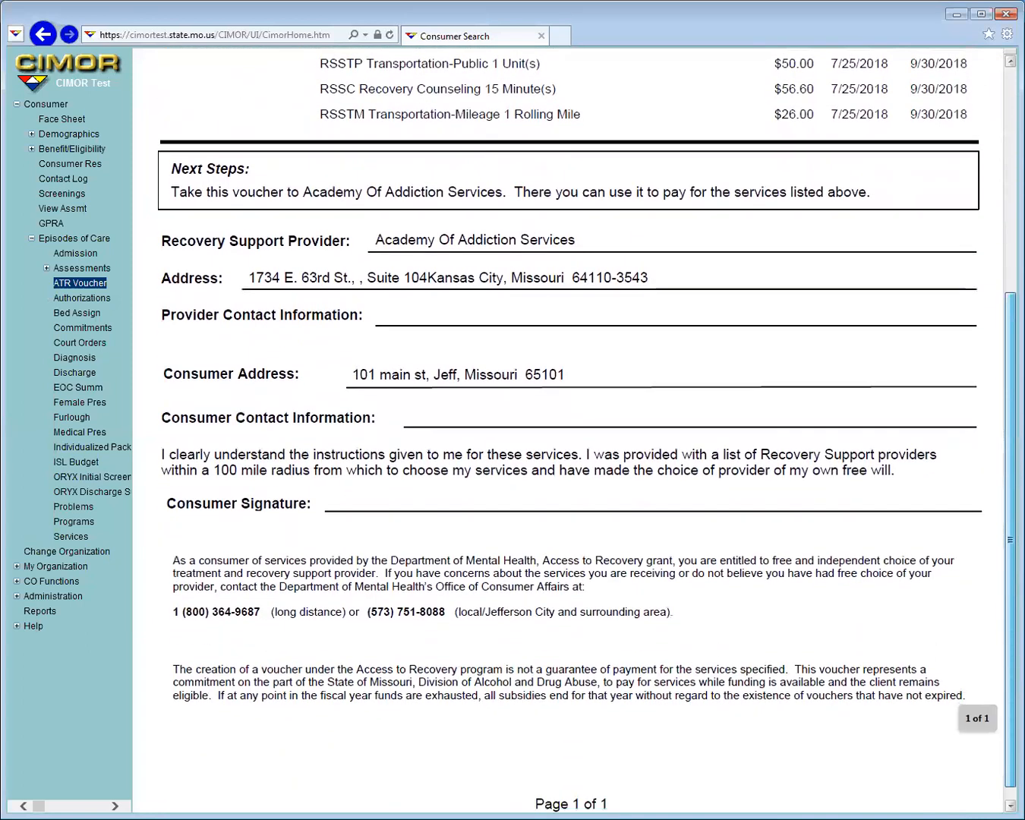
pyautogui.scroll(6, 576, 431)
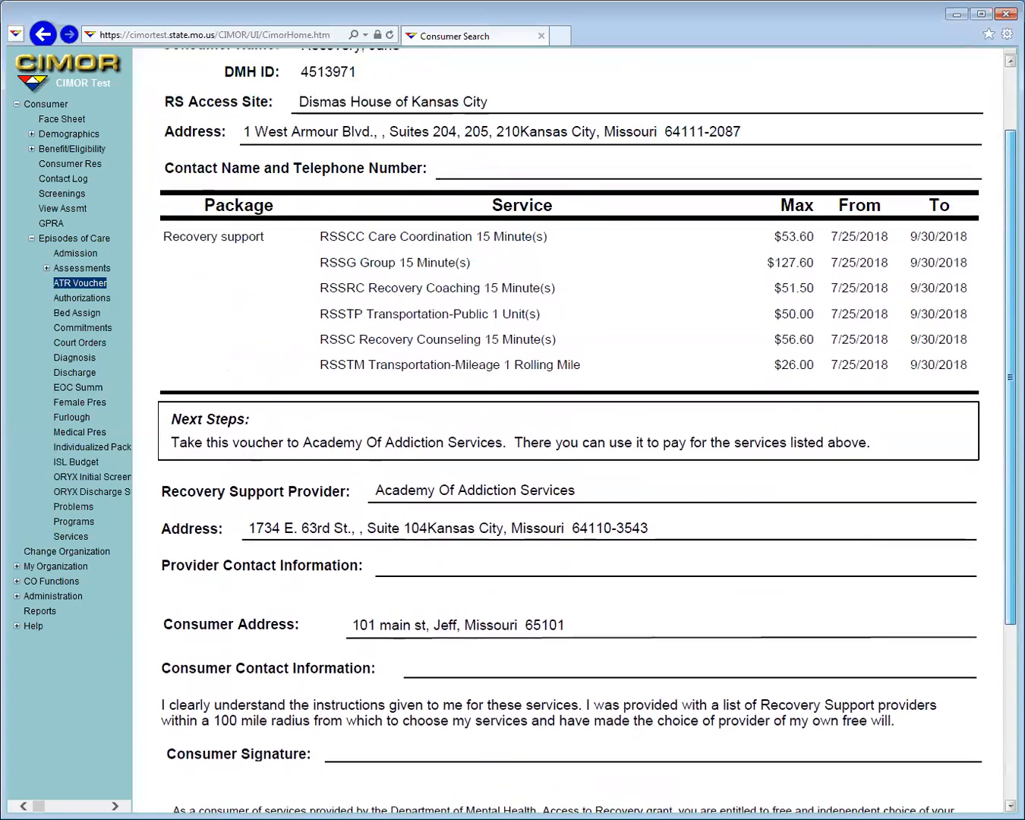
pyautogui.scroll(1, 975, 491)
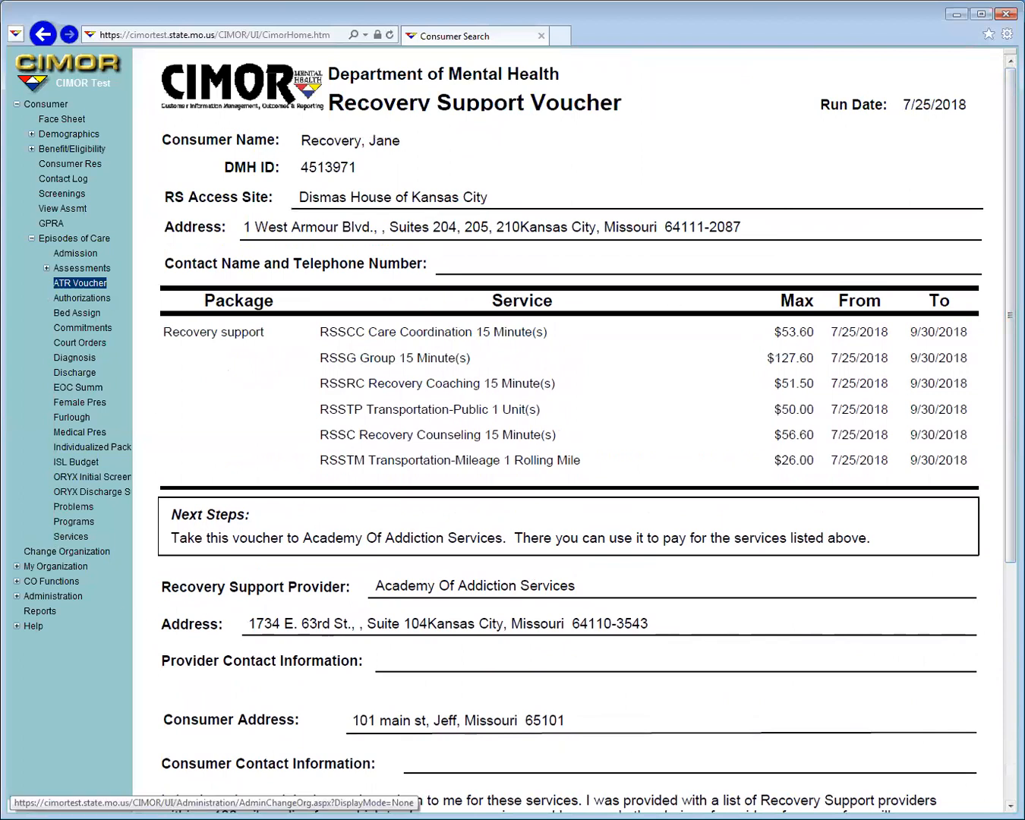
pyautogui.moveTo(1002, 205)
pyautogui.mouseDown()
pyautogui.moveTo(1001, 409)
pyautogui.moveTo(1004, 186)
pyautogui.mouseUp()
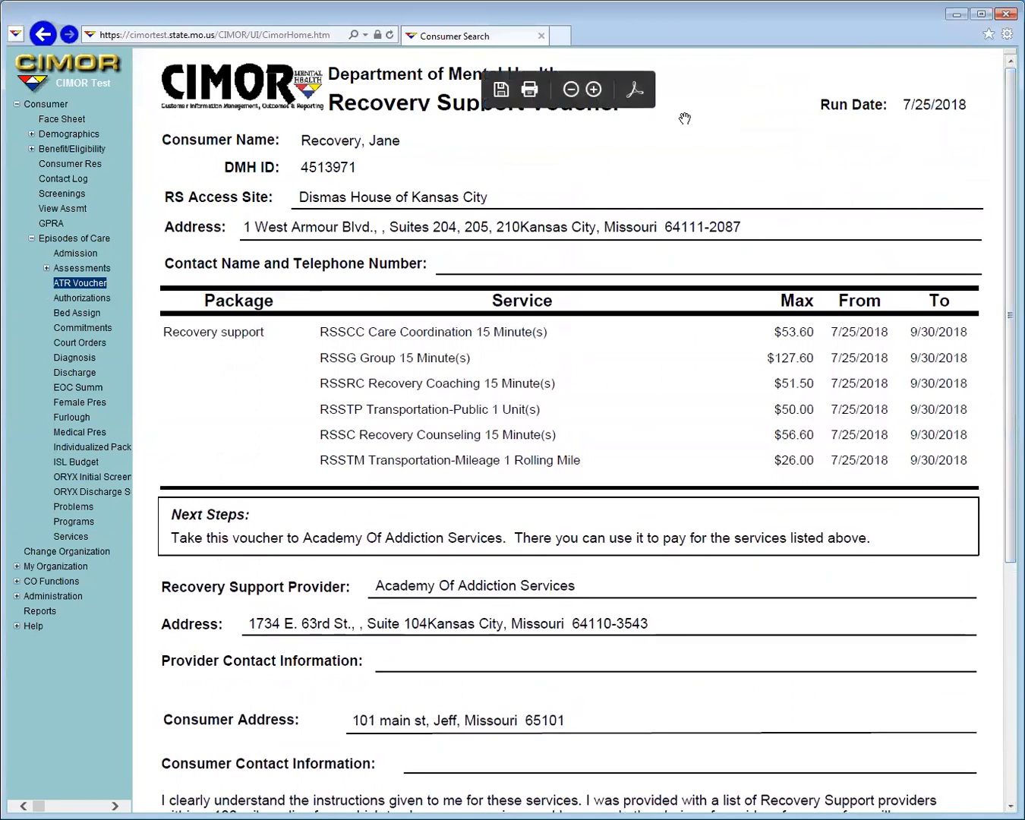
pyautogui.click(76, 285)
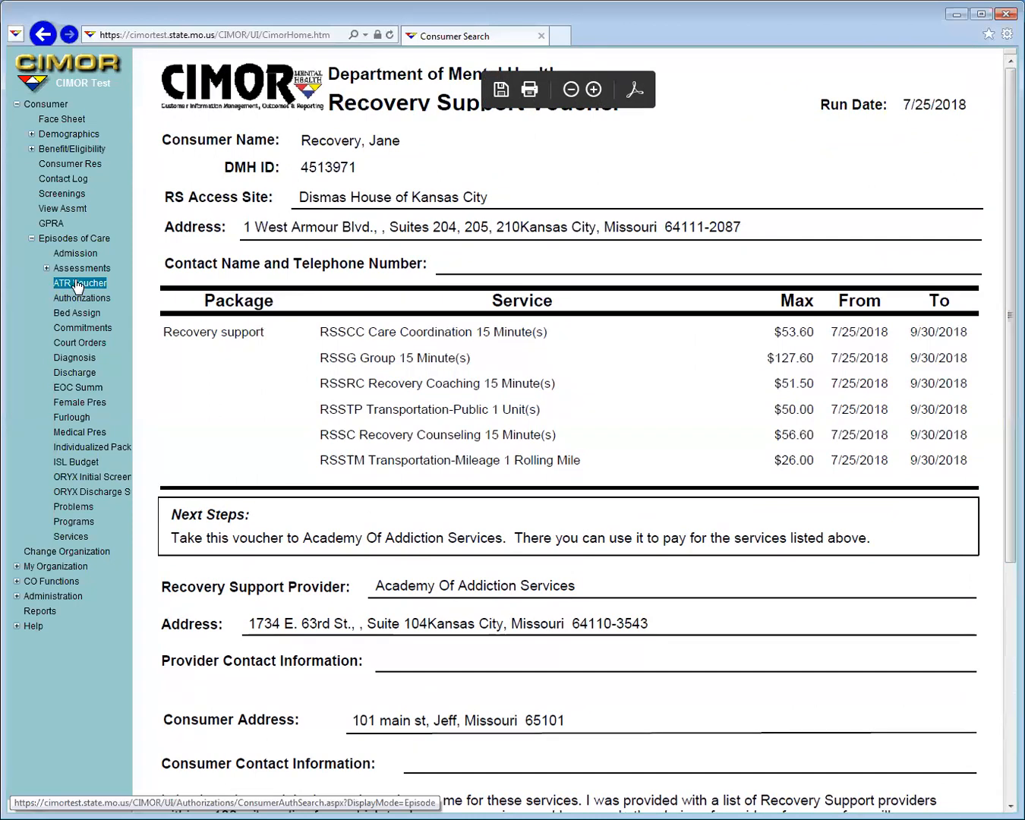